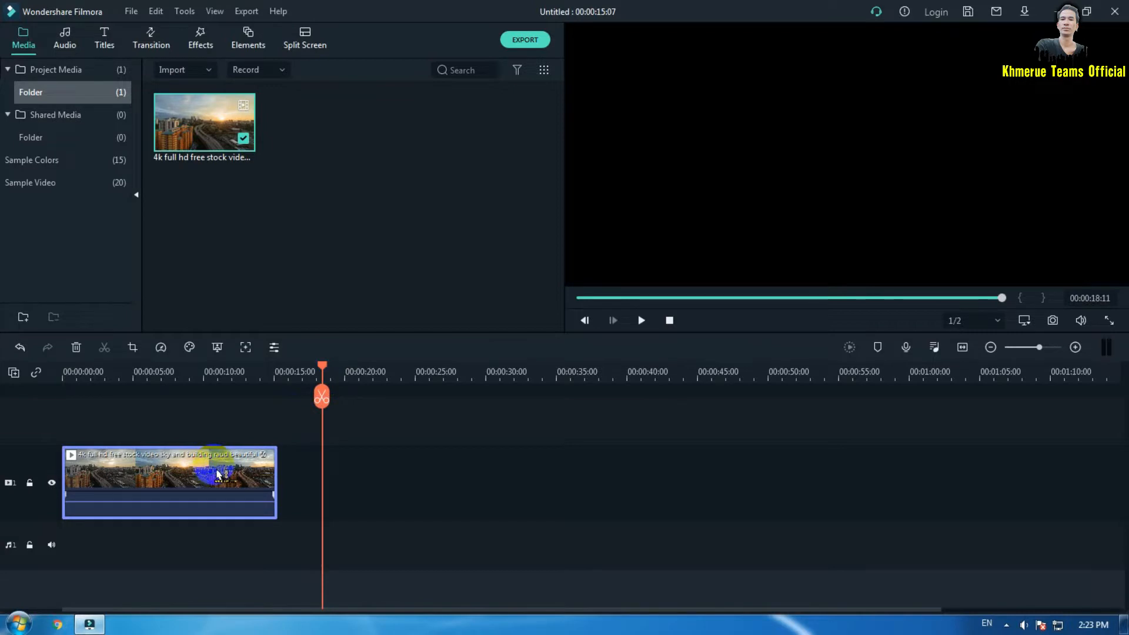
- Copy the city clip on the timeline and paste the duplicate at the playhead on the same video track
right_click(217, 474)
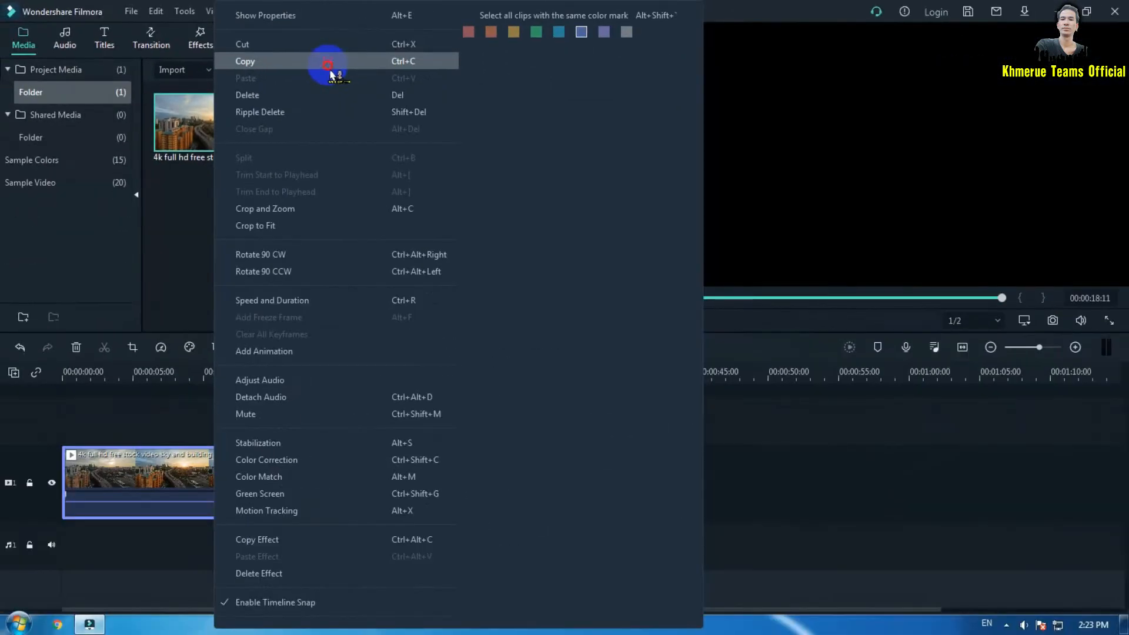
left_click(329, 64)
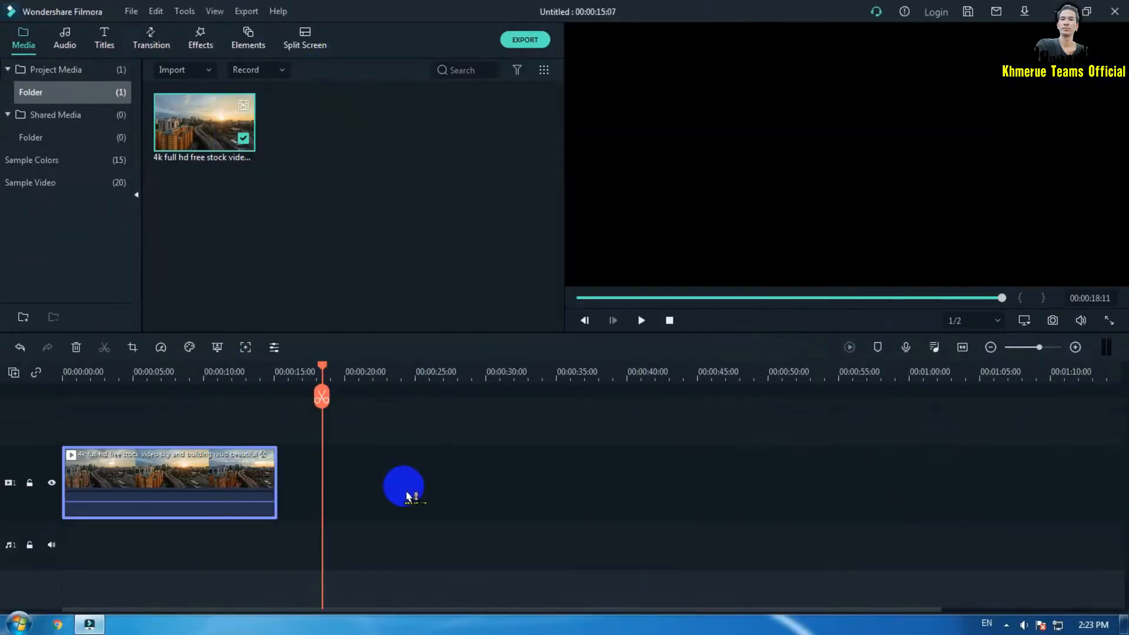
right_click(406, 493)
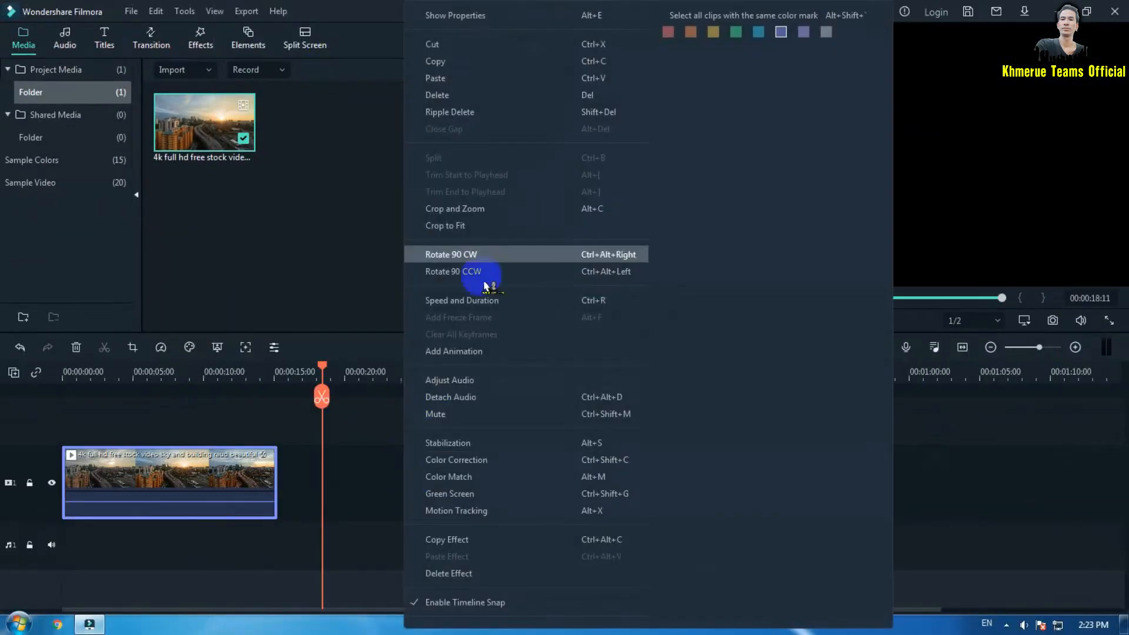
left_click(556, 77)
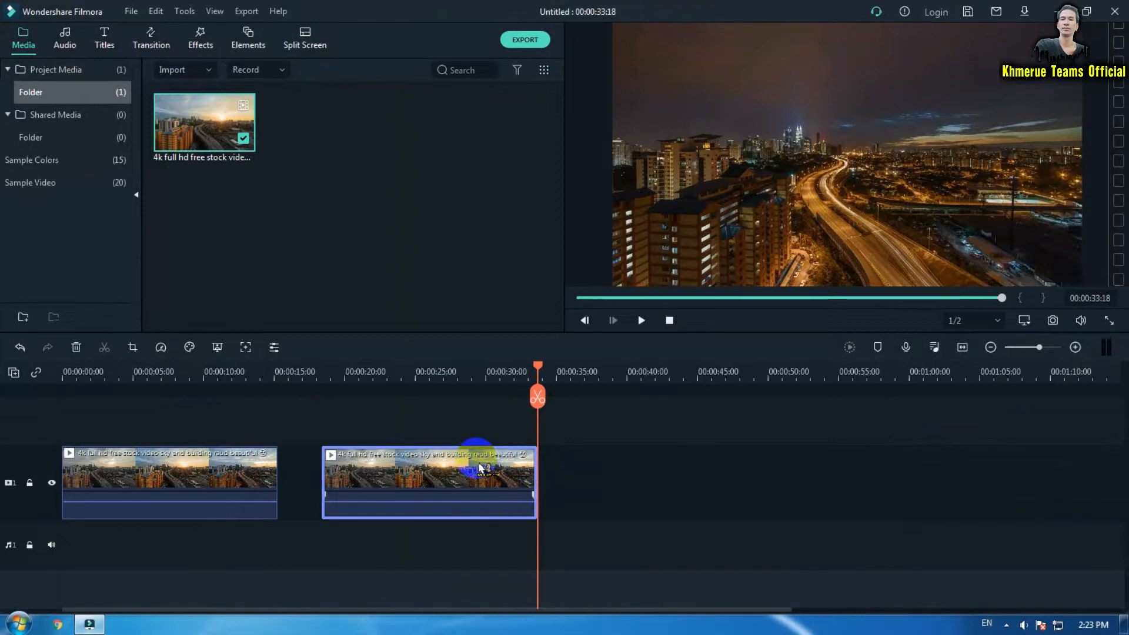
- Stack the two clip copies at the start of the timeline on video tracks 2 and 1, and return the playhead to the beginning
mouse_move(479, 464)
left_mouse_down()
mouse_move(464, 430)
mouse_move(463, 468)
left_mouse_up()
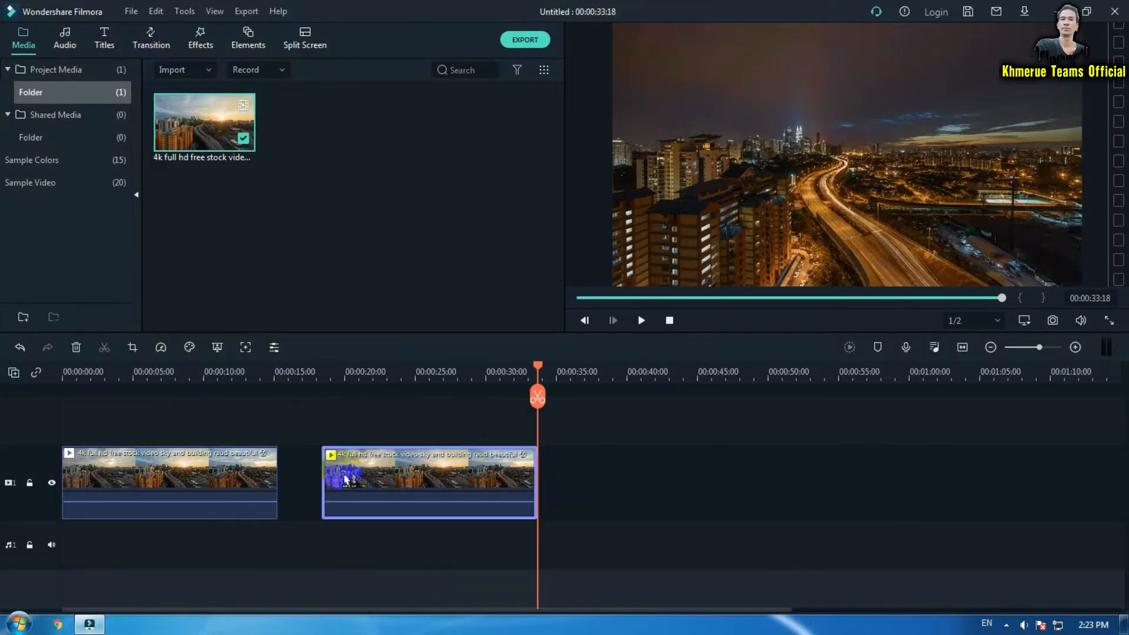
left_click_drag(189, 465, 191, 421)
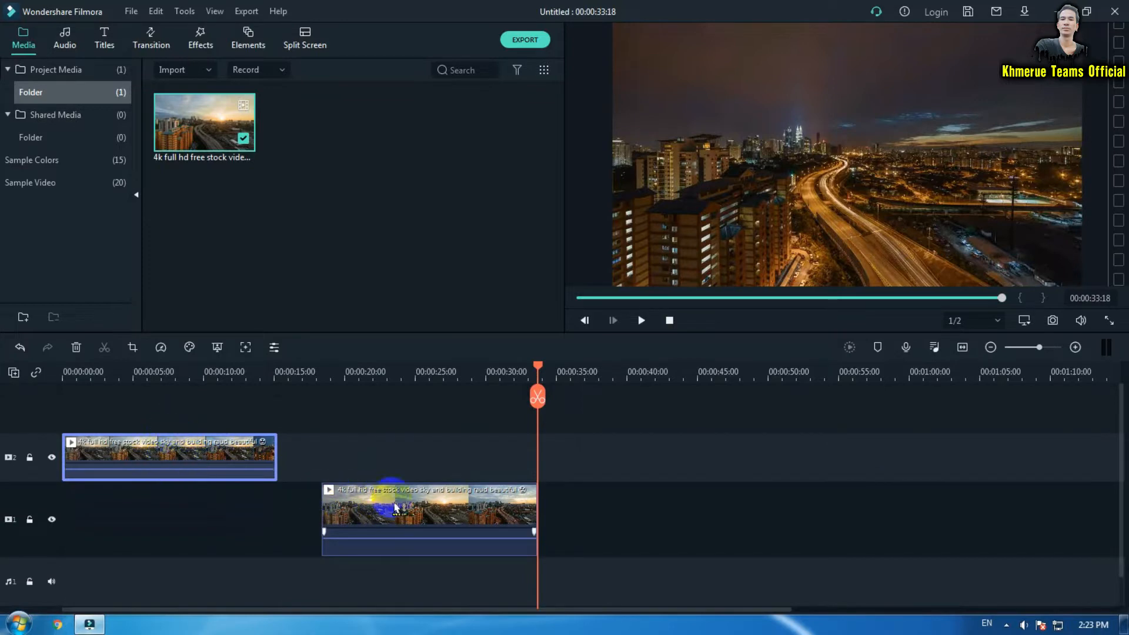
left_click_drag(395, 507, 147, 504)
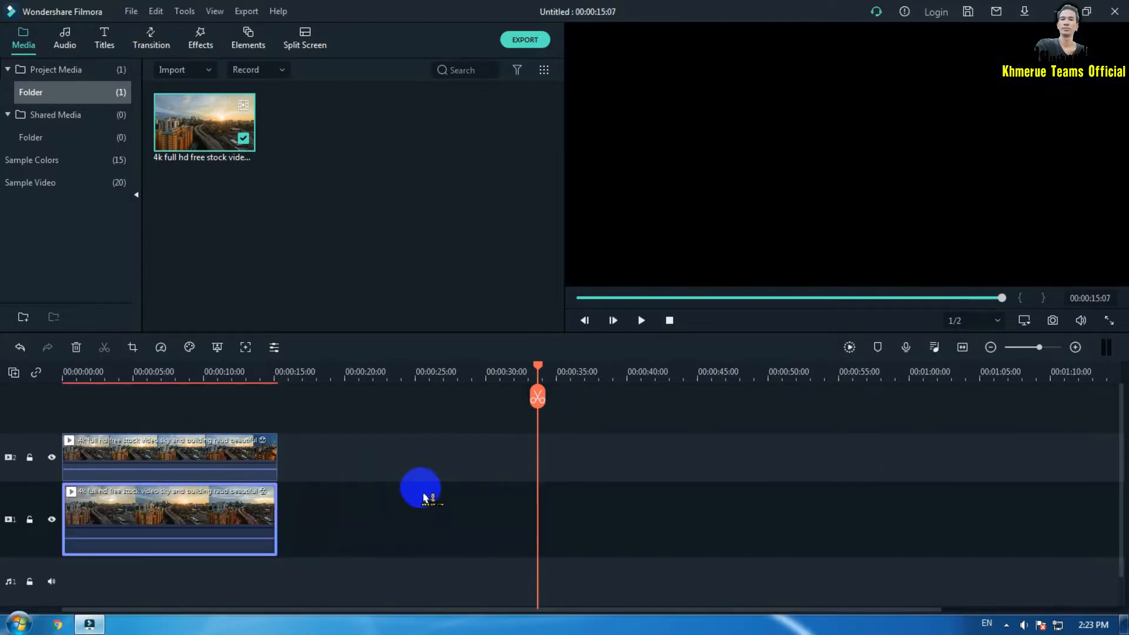
key("Home")
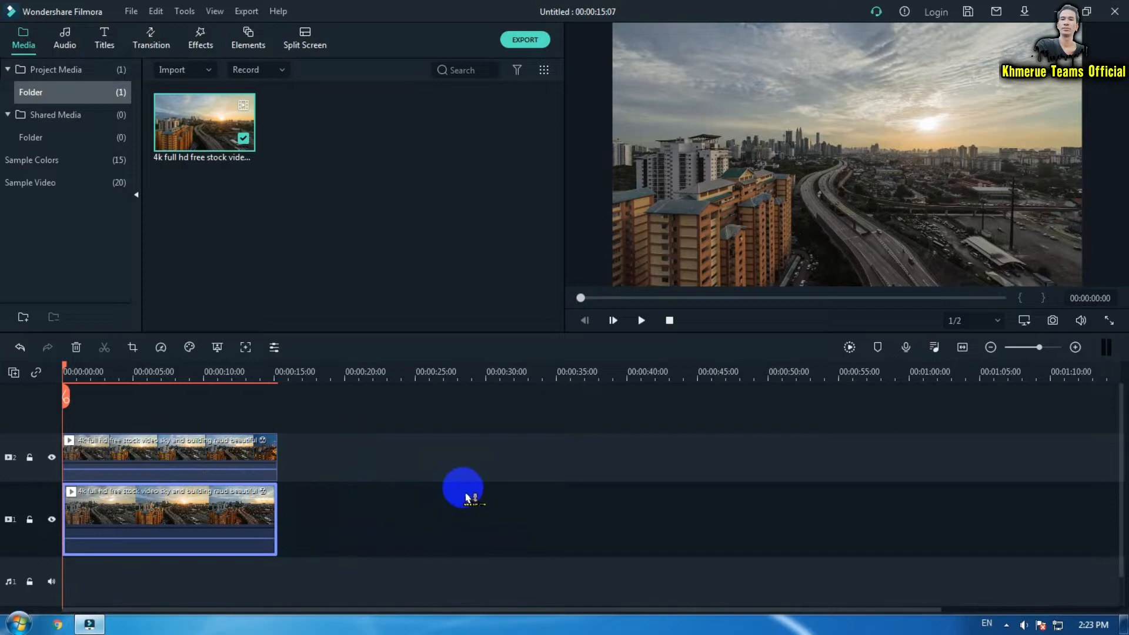
- Flip the clip on video track 2 vertically in its Transform settings and confirm
left_click(236, 465)
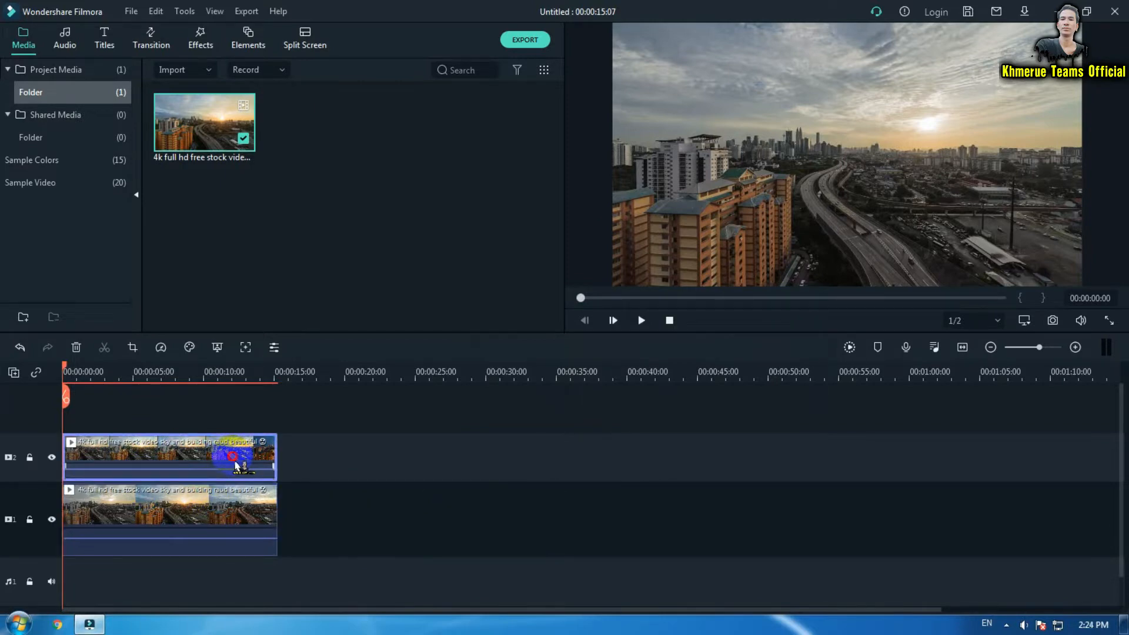
double_click(236, 465)
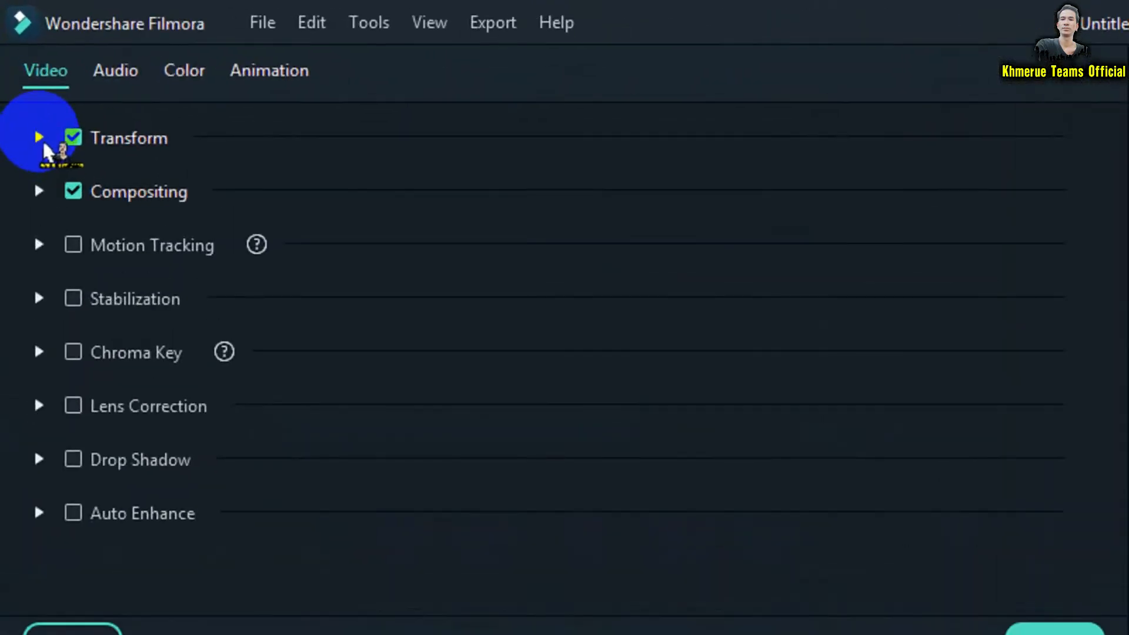
left_click(40, 137)
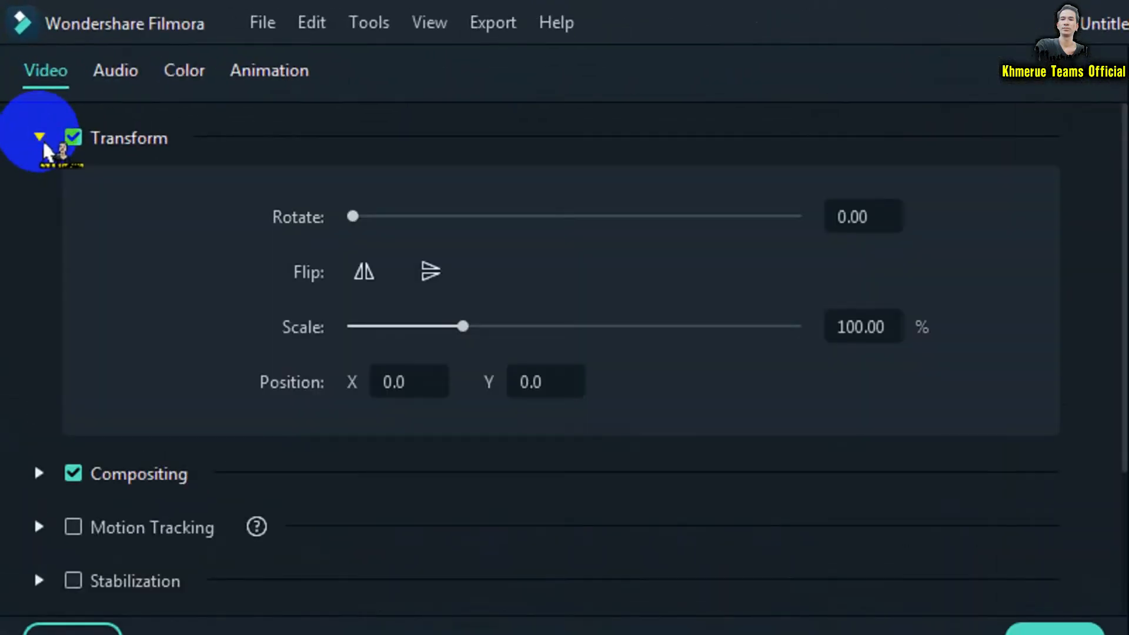
left_click(437, 282)
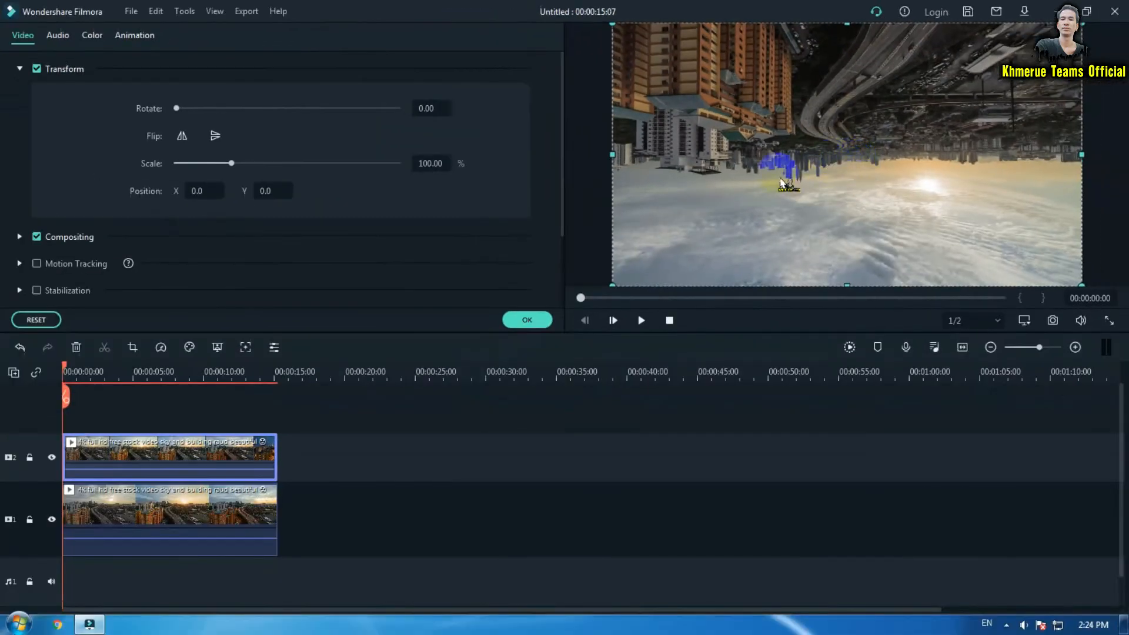
left_click(535, 322)
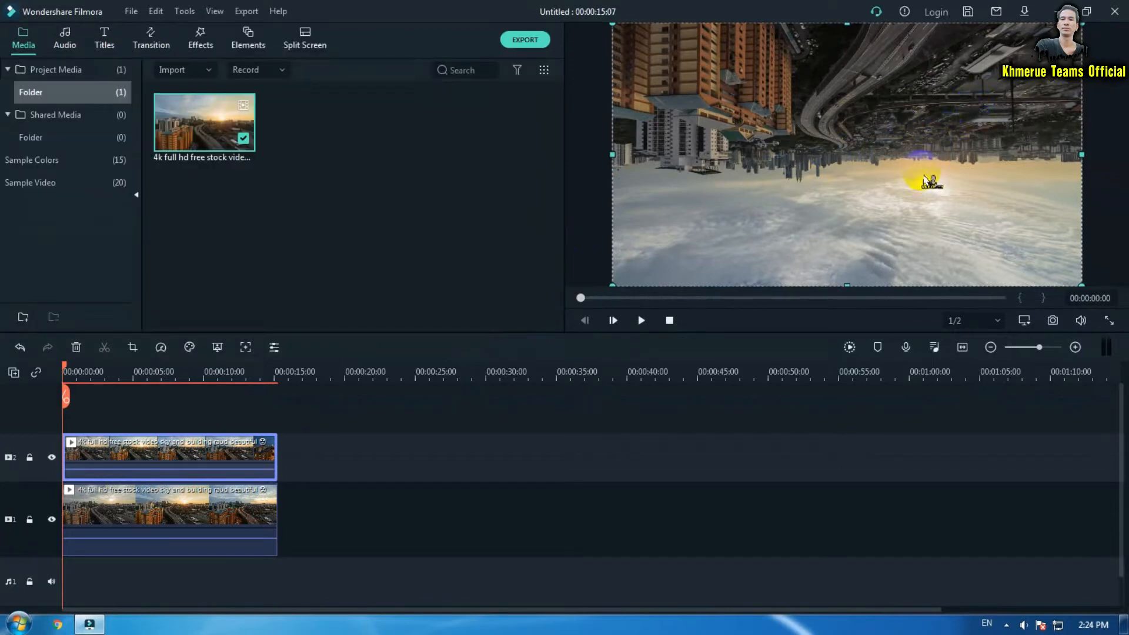
- Shift the flipped clip upward and the original clip downward in the preview so their skies face each other
left_click_drag(884, 239, 880, 140)
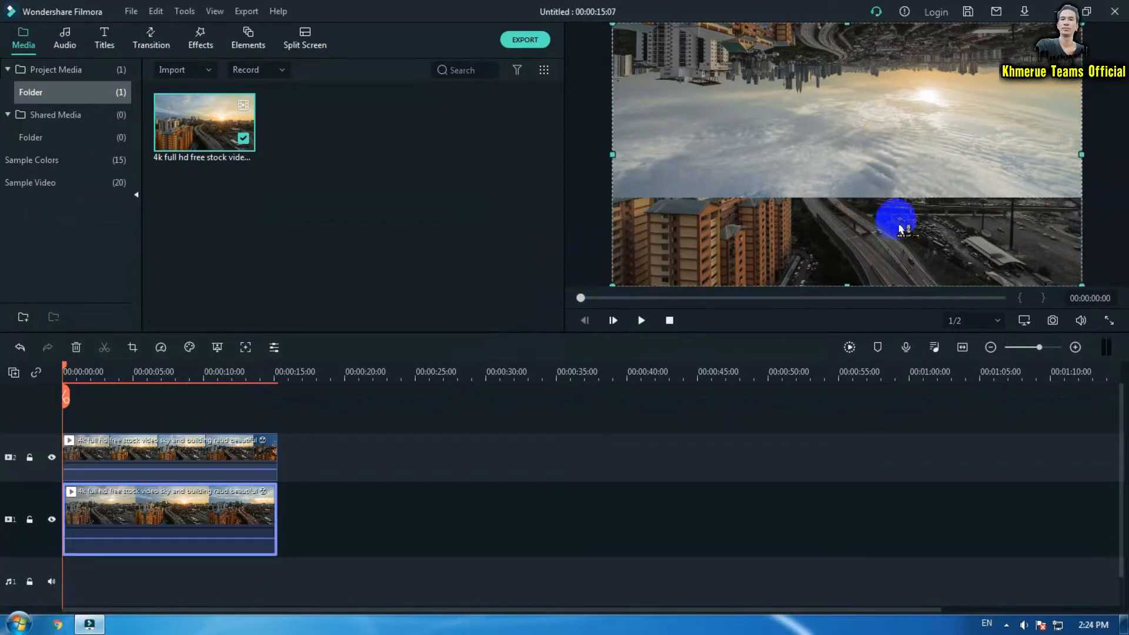
left_click_drag(895, 215, 892, 314)
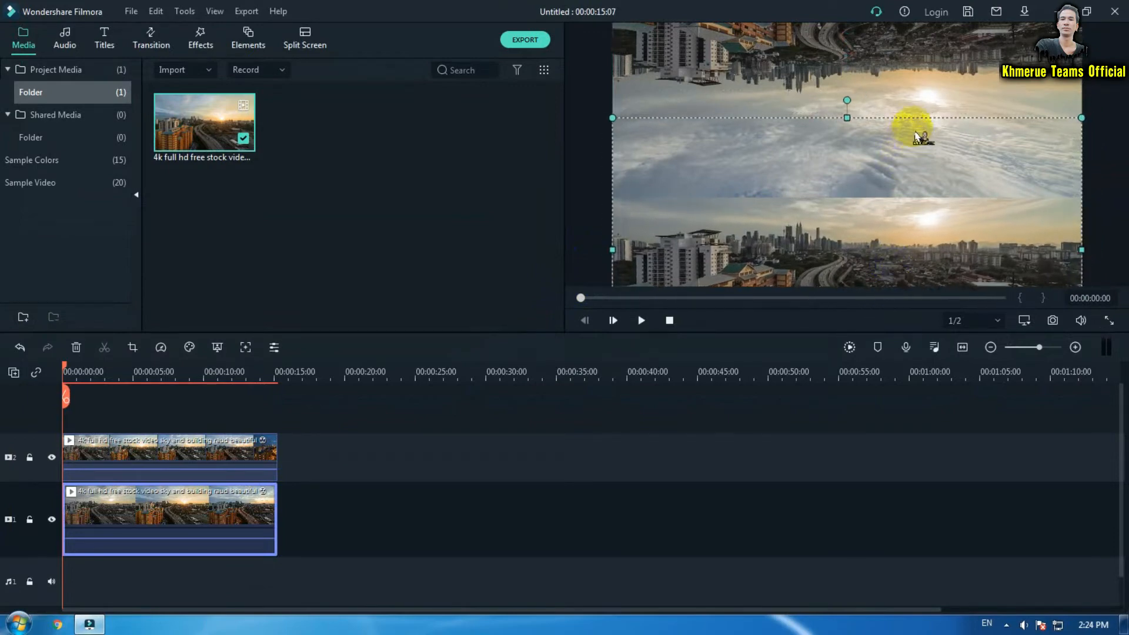
- Squash the flipped clip's height from its lower edge in the preview and raise the original clip slightly beneath it
left_click(894, 76)
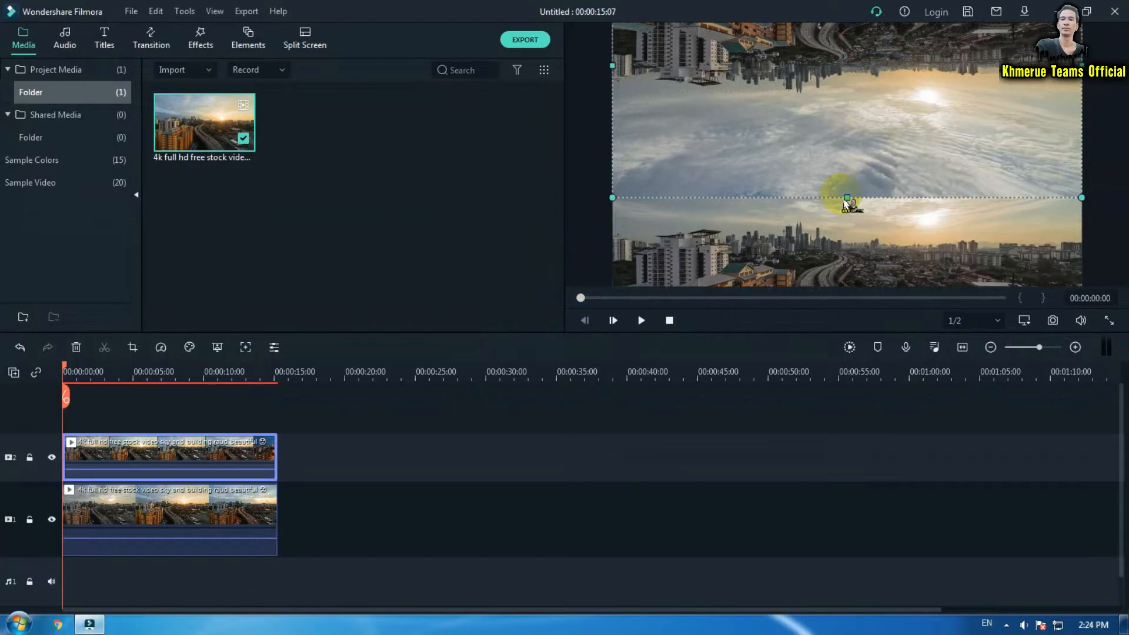
left_click_drag(846, 197, 849, 153)
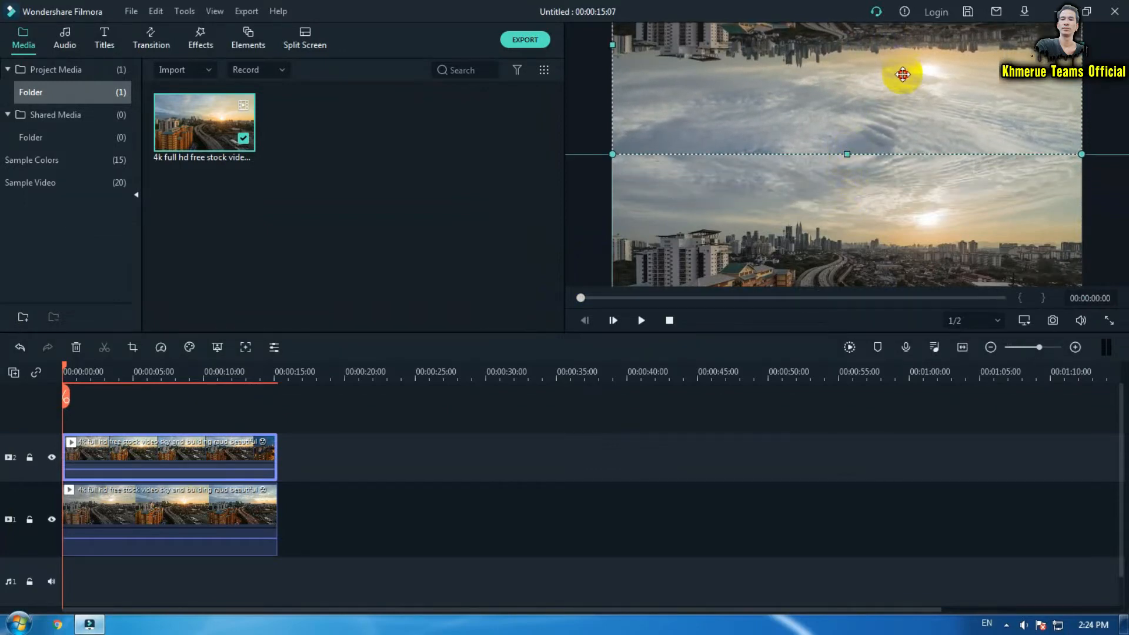
left_click_drag(900, 73, 904, 108)
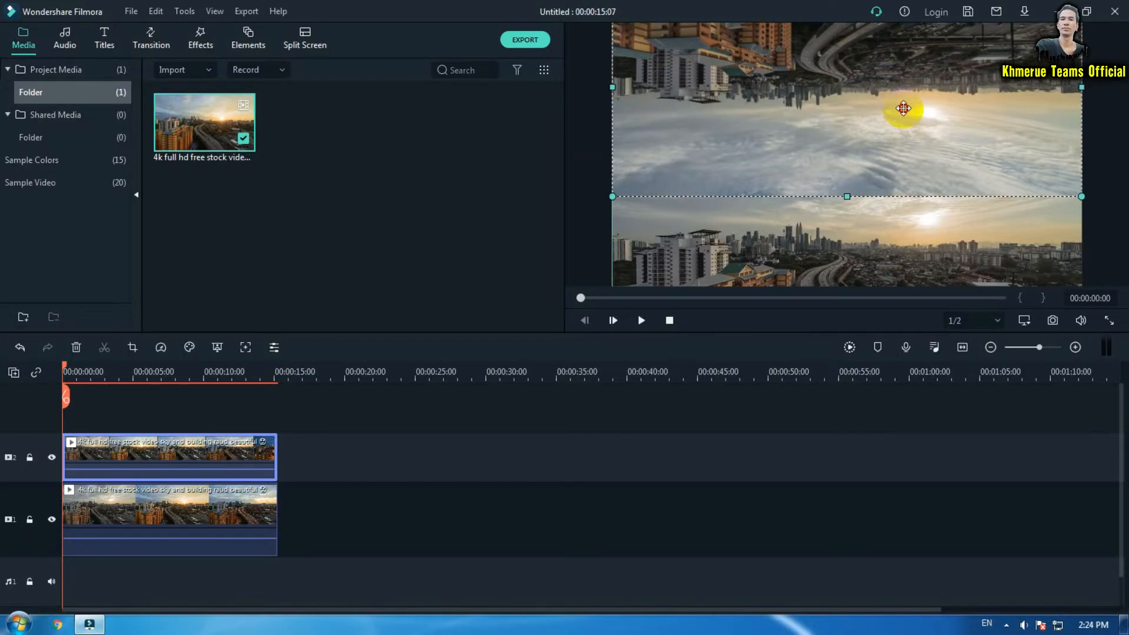
left_click(857, 246)
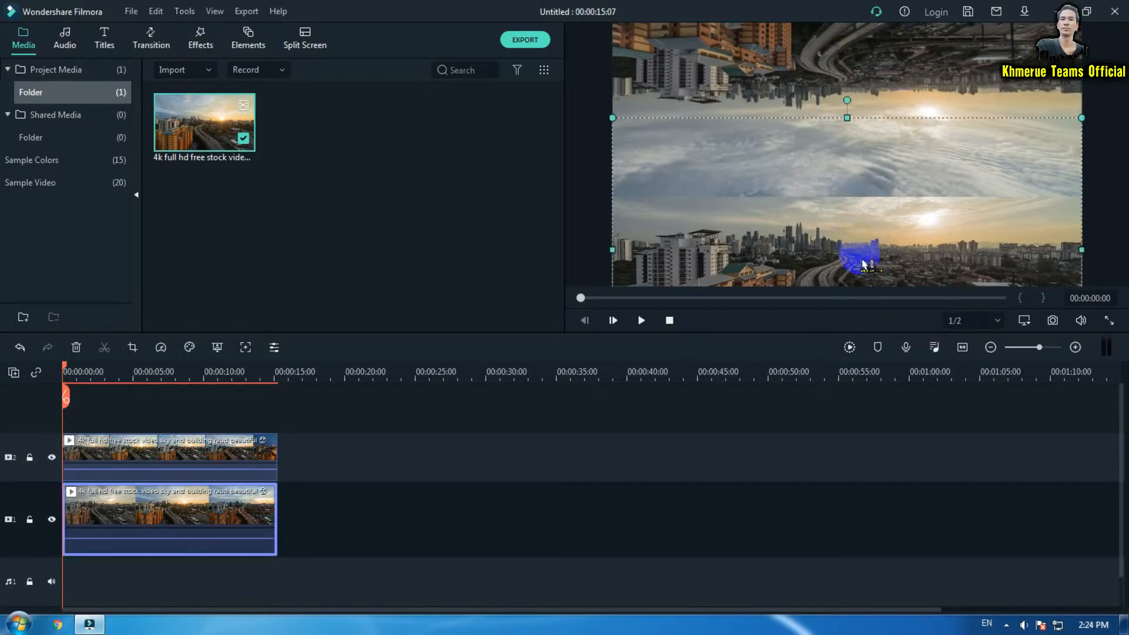
left_click_drag(864, 264, 862, 240)
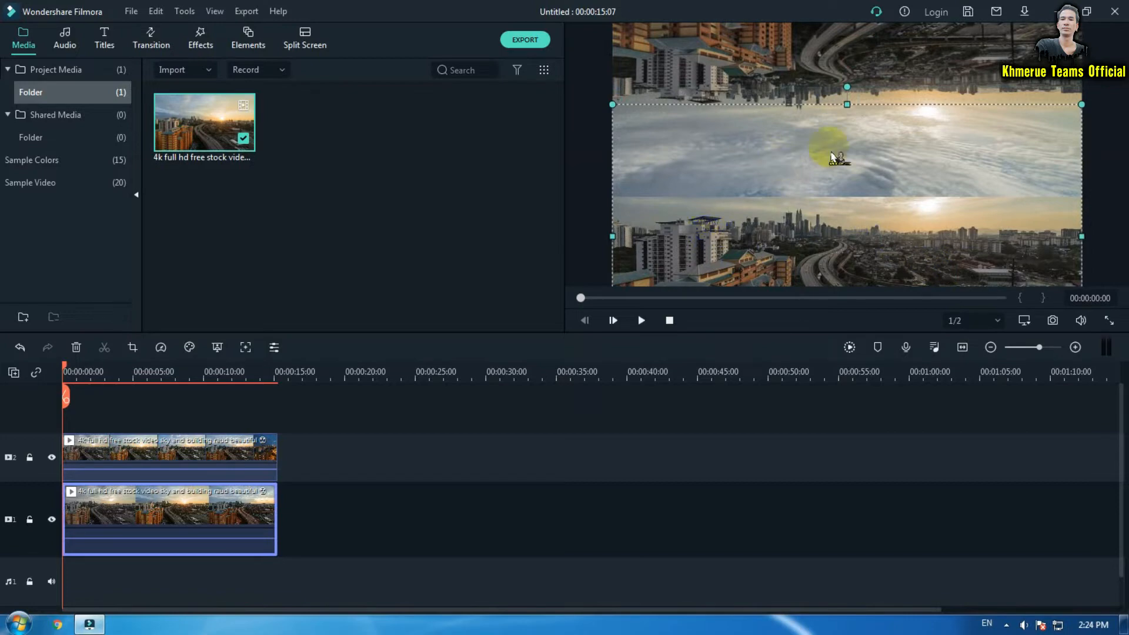
left_click(840, 176)
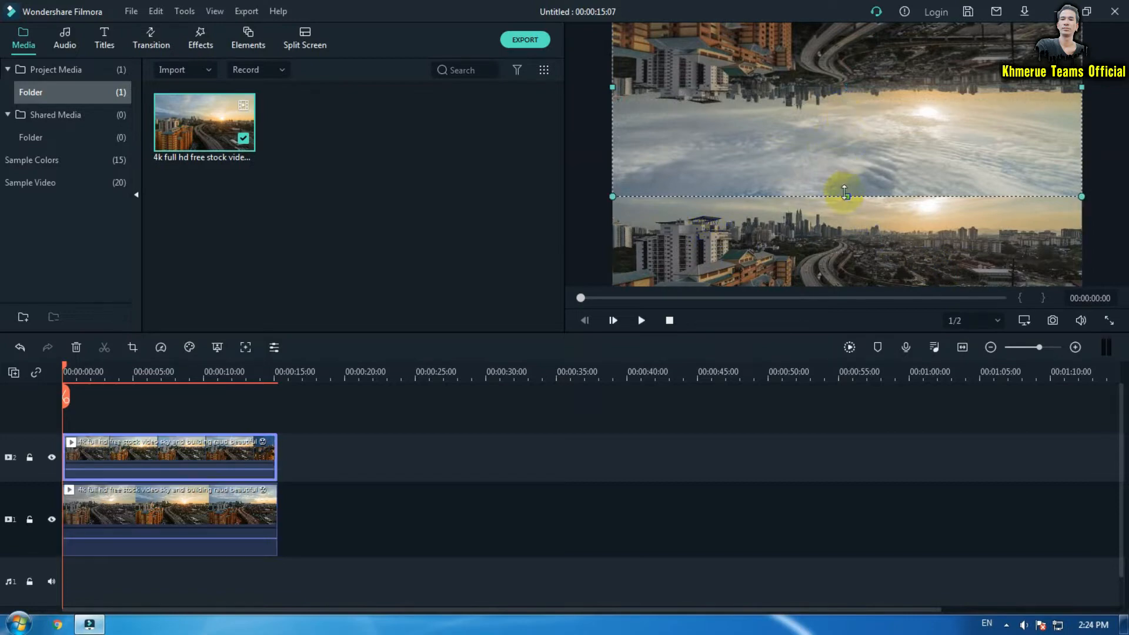
left_click_drag(846, 194, 847, 142)
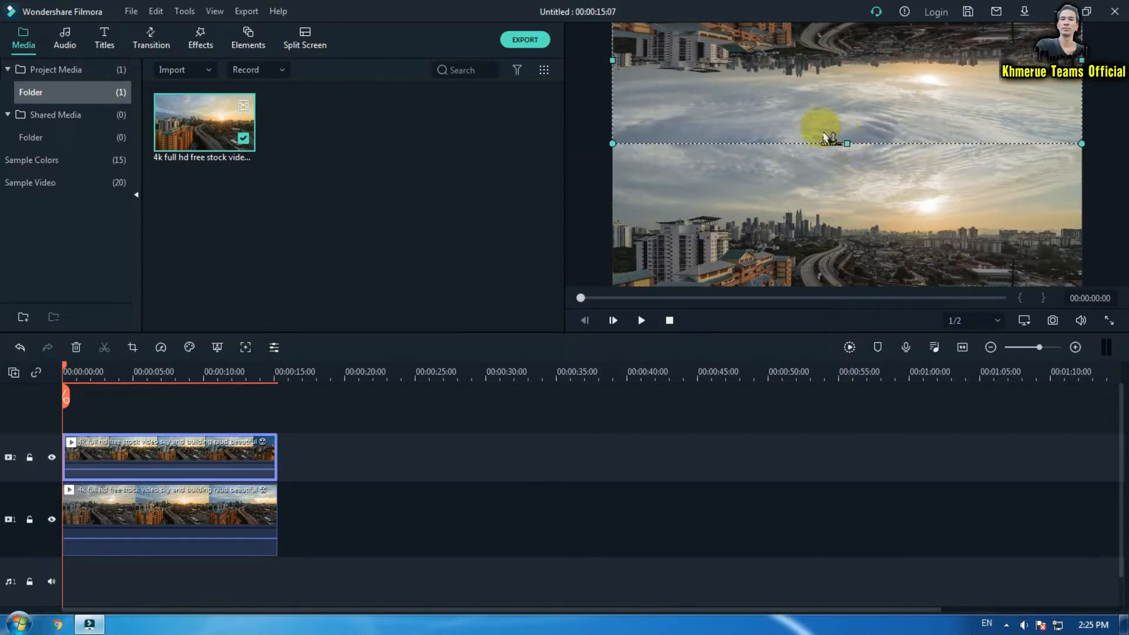
- Squash the original clip from its top edge and reposition both clips so they meet at the middle of the frame
left_click(840, 188)
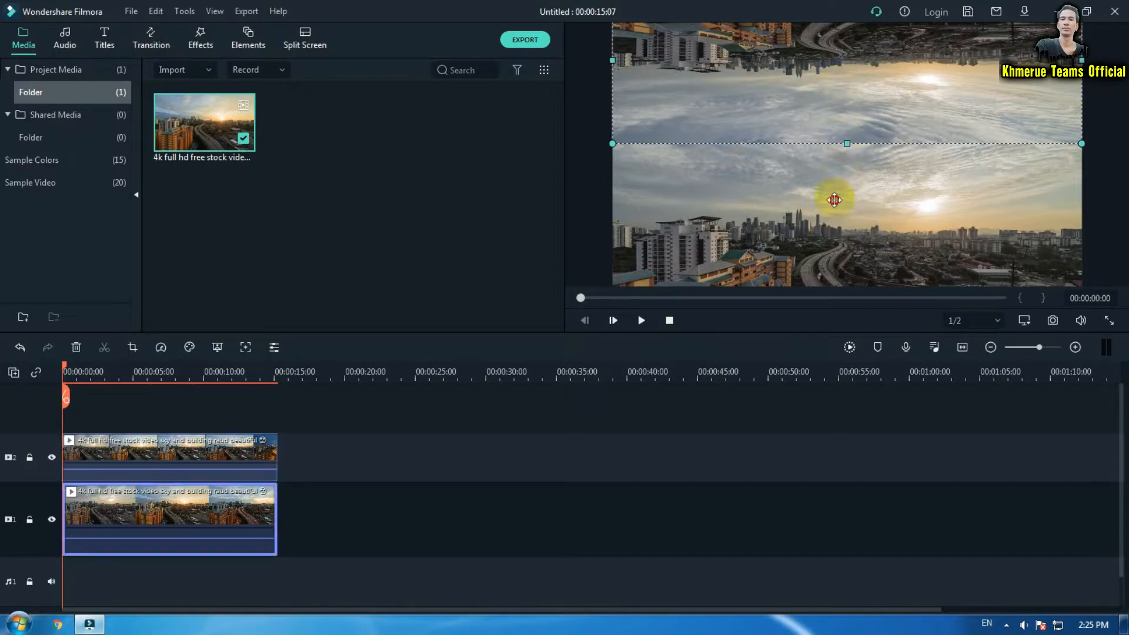
left_click_drag(887, 184, 892, 191)
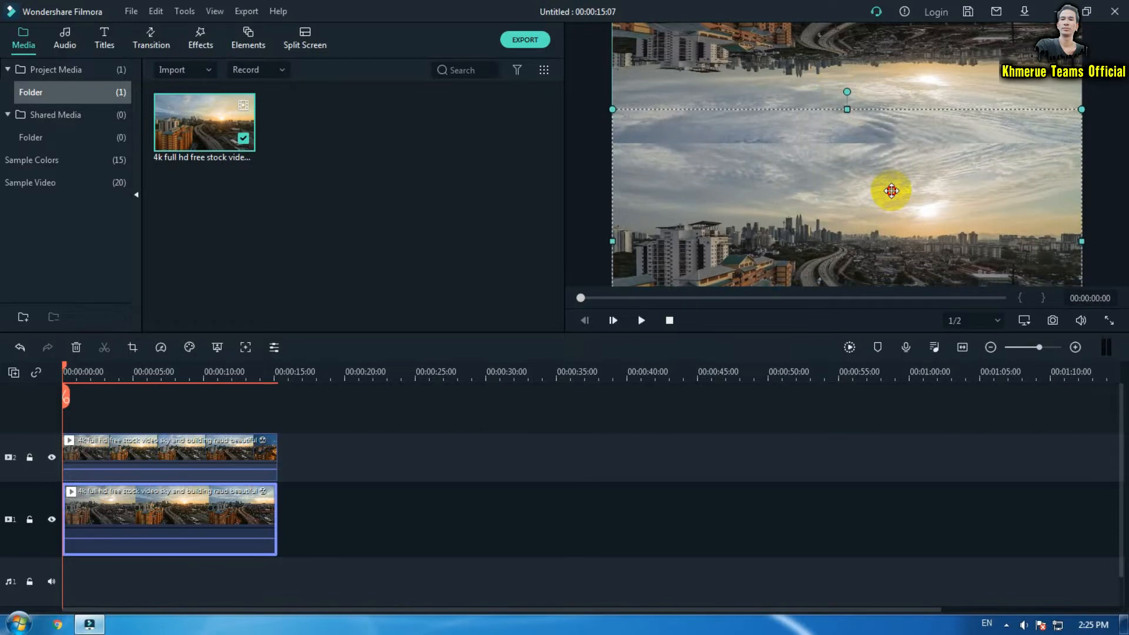
left_click_drag(847, 110, 848, 144)
left_click_drag(863, 209, 862, 188)
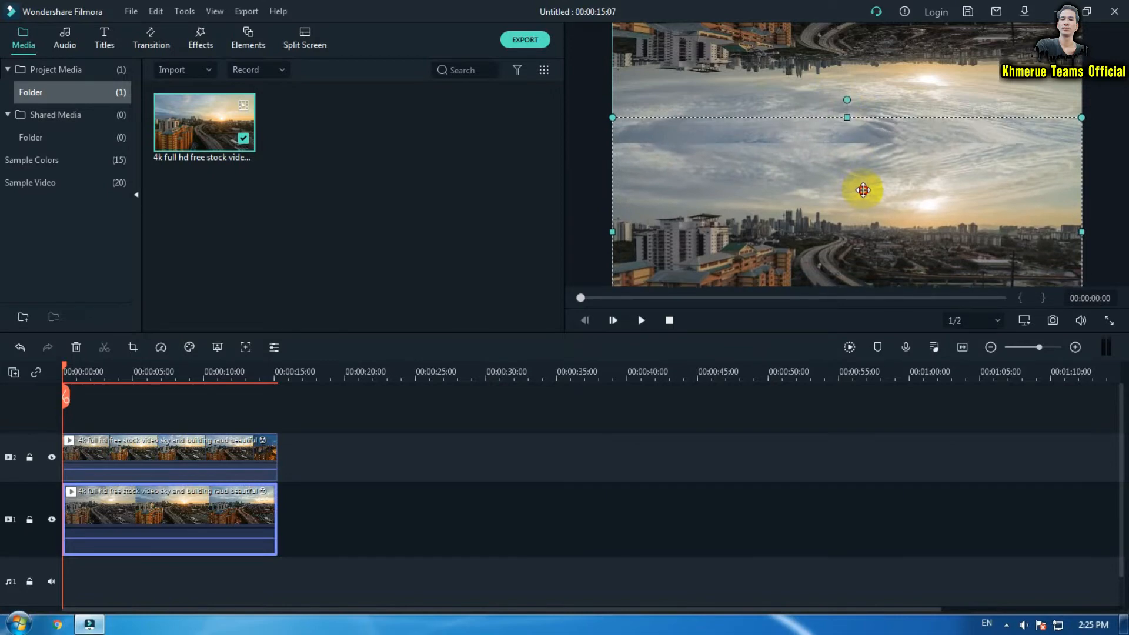
left_click(847, 56)
left_click_drag(874, 65, 873, 69)
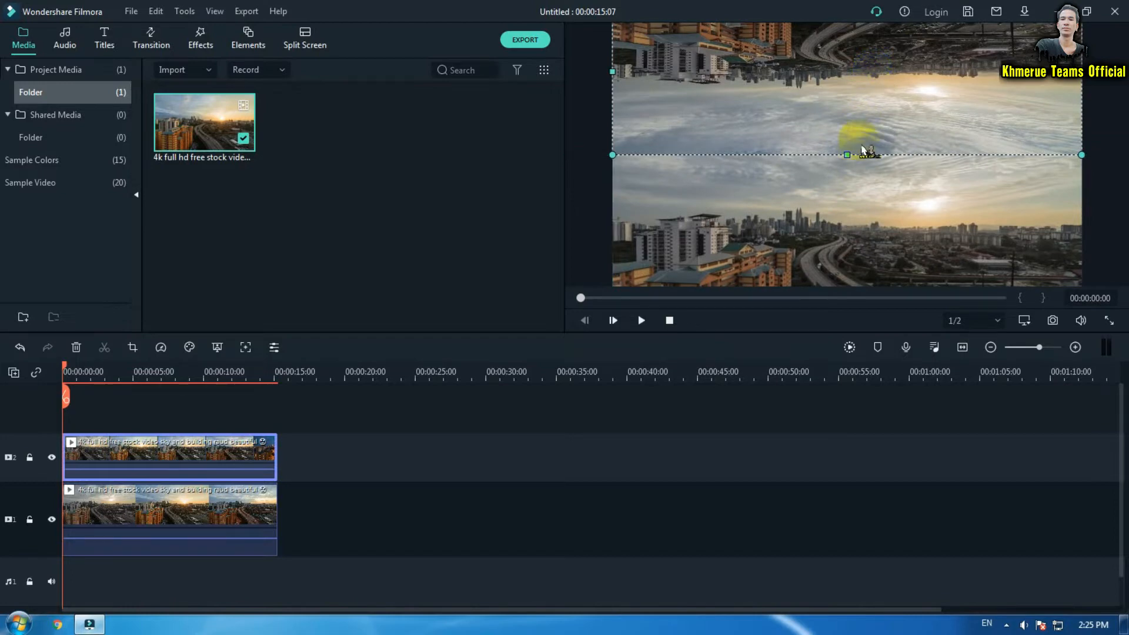
- Deselect the clips and play back the mirrored city composition up to about seven seconds
left_click(788, 447)
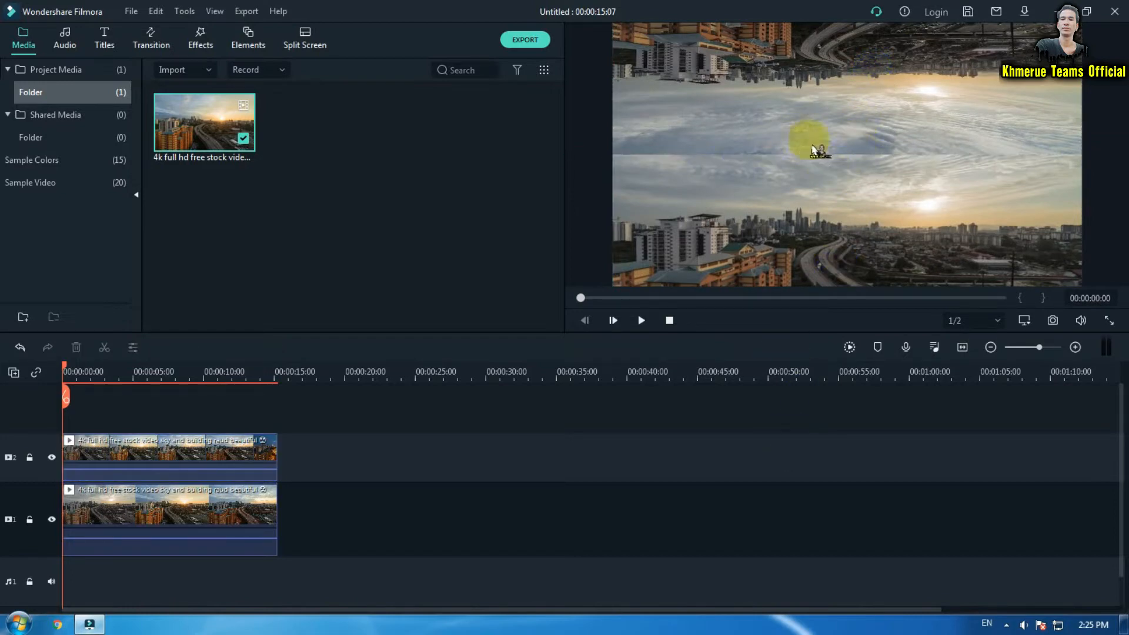
left_click(641, 321)
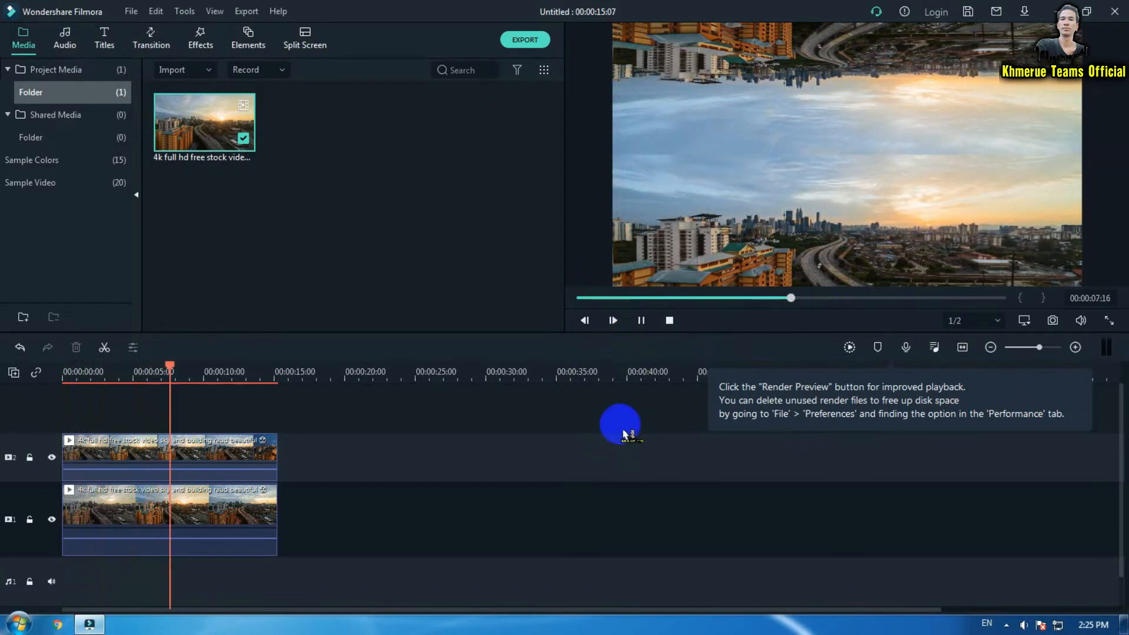
key("space")
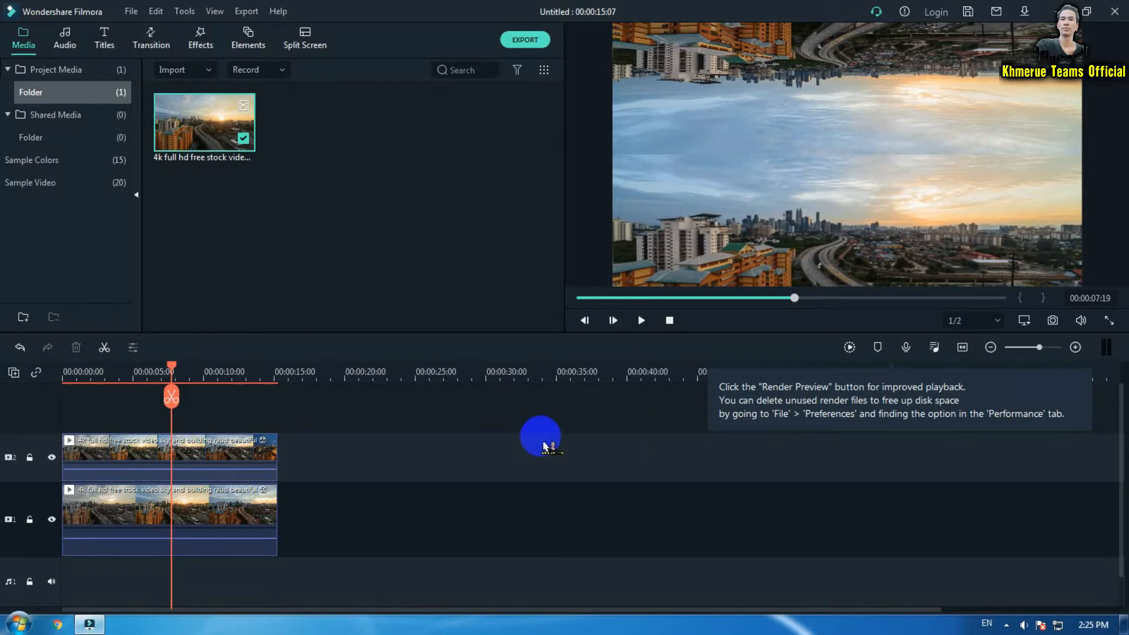
- Move both stacked clips later together and insert the unedited city clip at the start of video track 2
left_click_drag(406, 438, 246, 547)
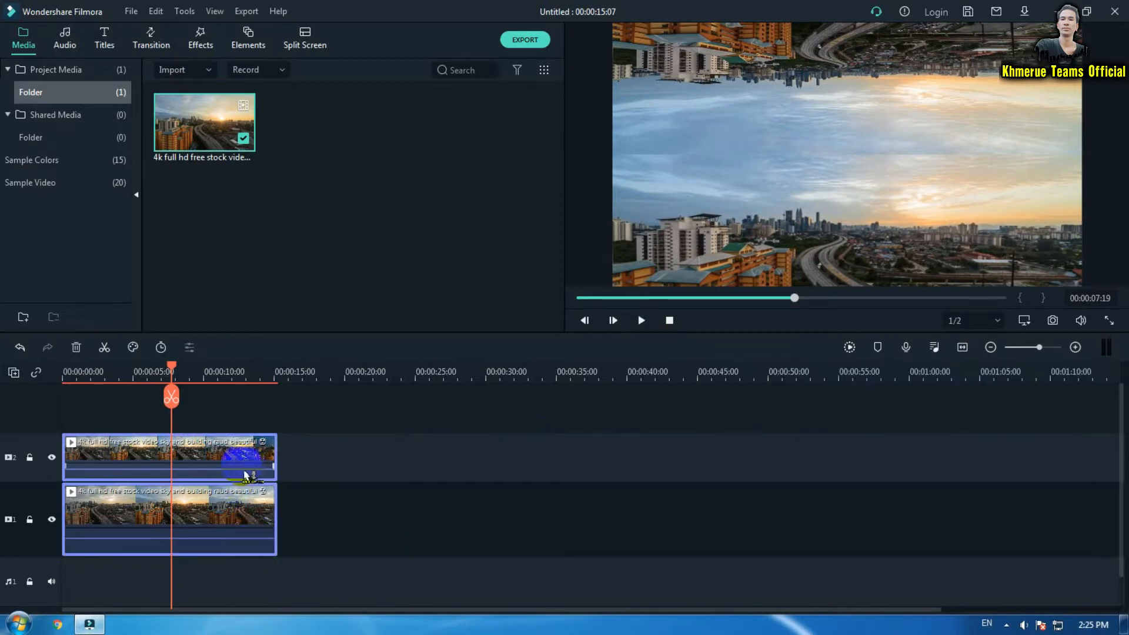
left_click_drag(220, 461, 383, 458)
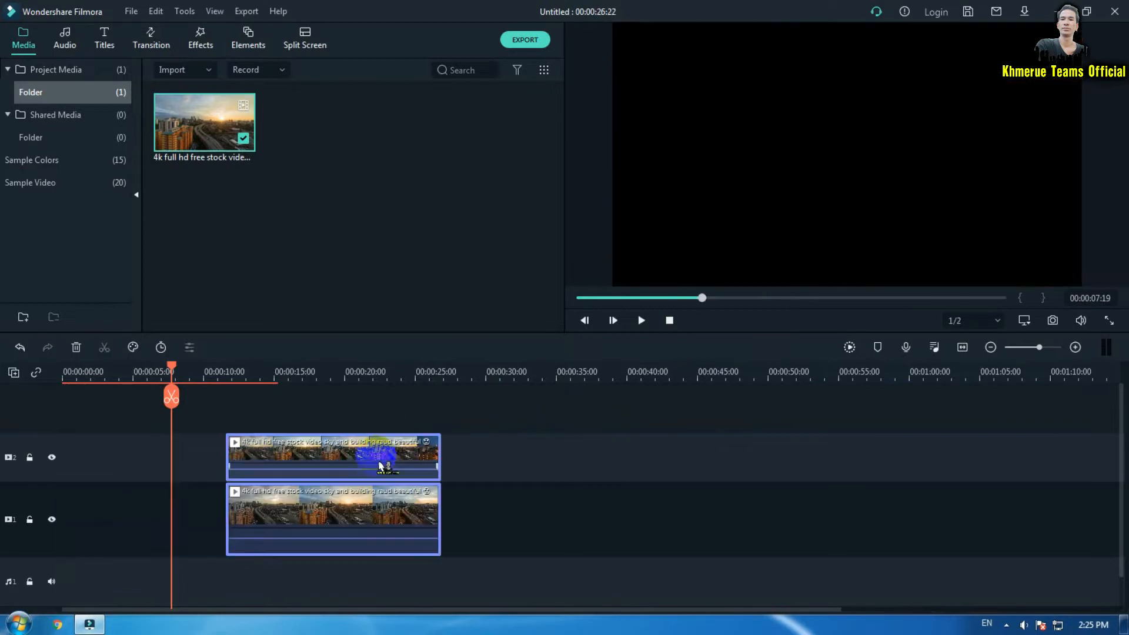
left_click_drag(190, 128, 69, 474)
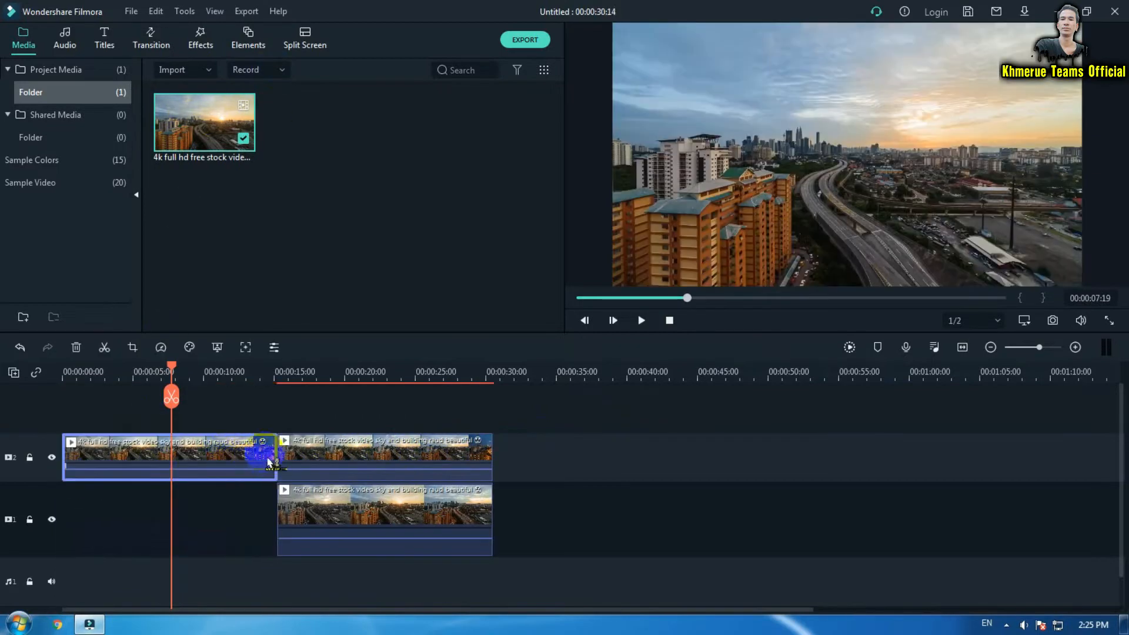
- Trim the inserted clip's end to about two and a half seconds and return the playhead to the beginning
left_click_drag(276, 454, 95, 456)
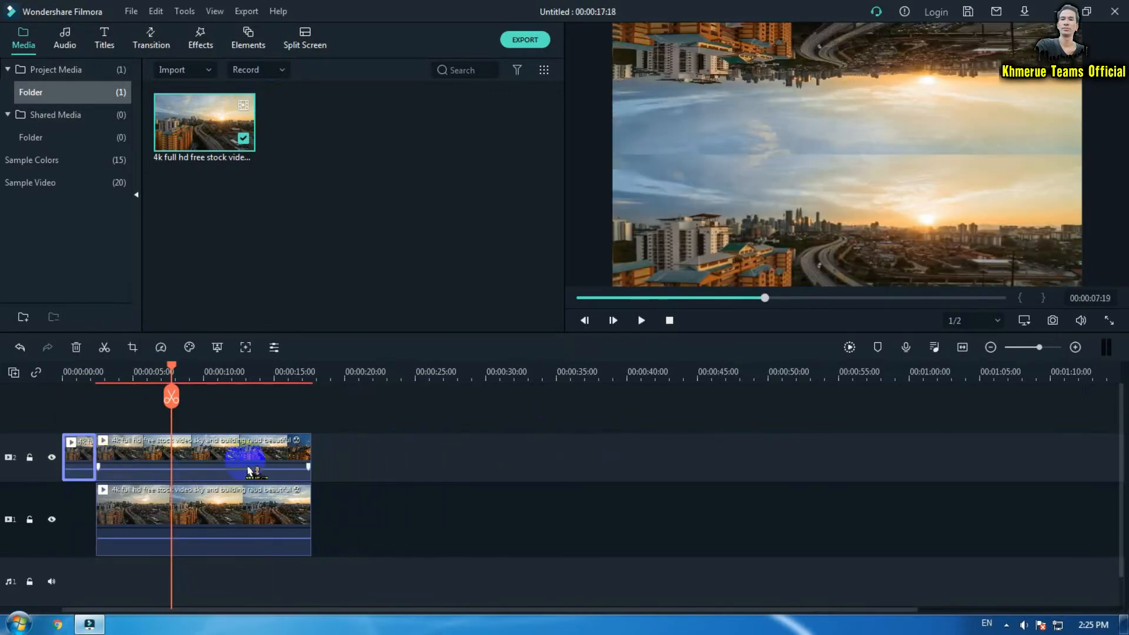
key("Home")
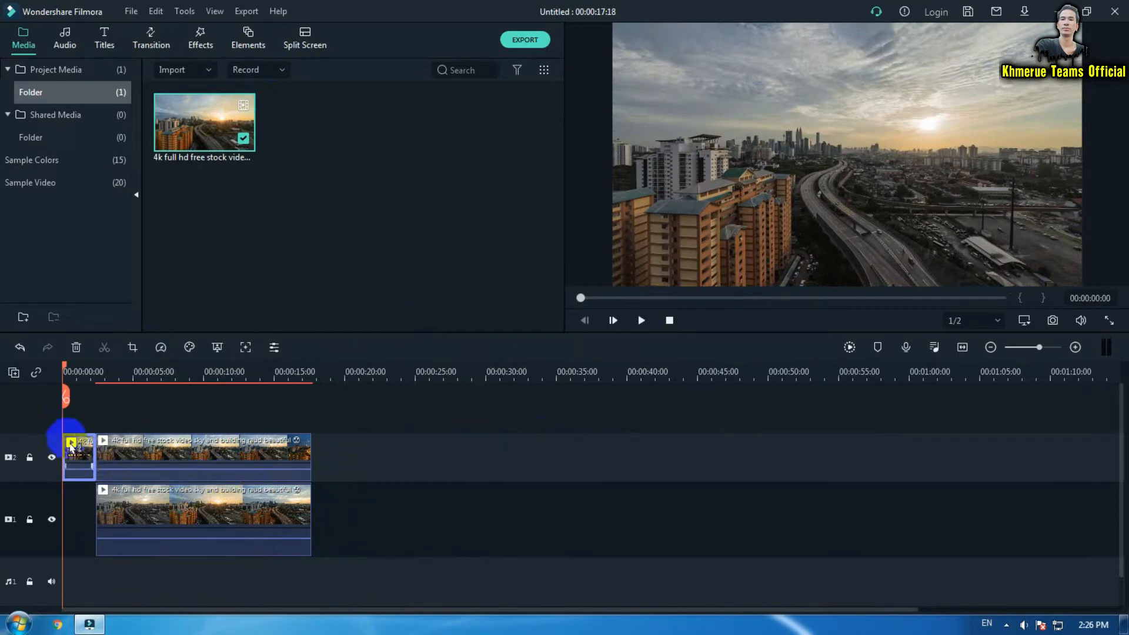
left_click(193, 446)
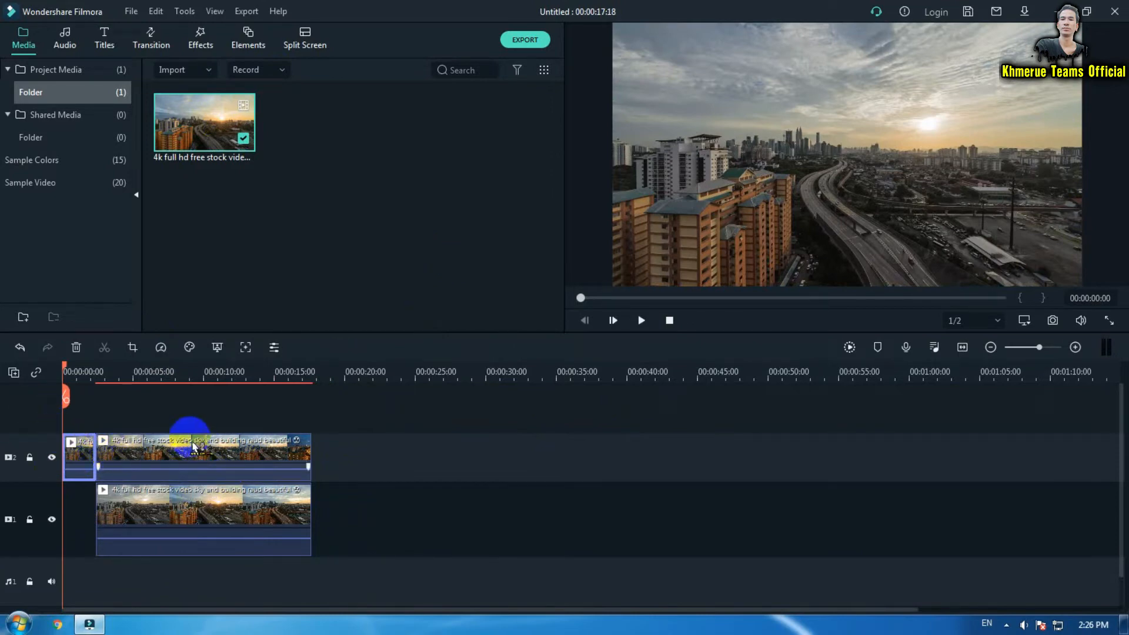
- Play back the sequence through the cut to the mirrored city shot and return the playhead to the beginning
key("space")
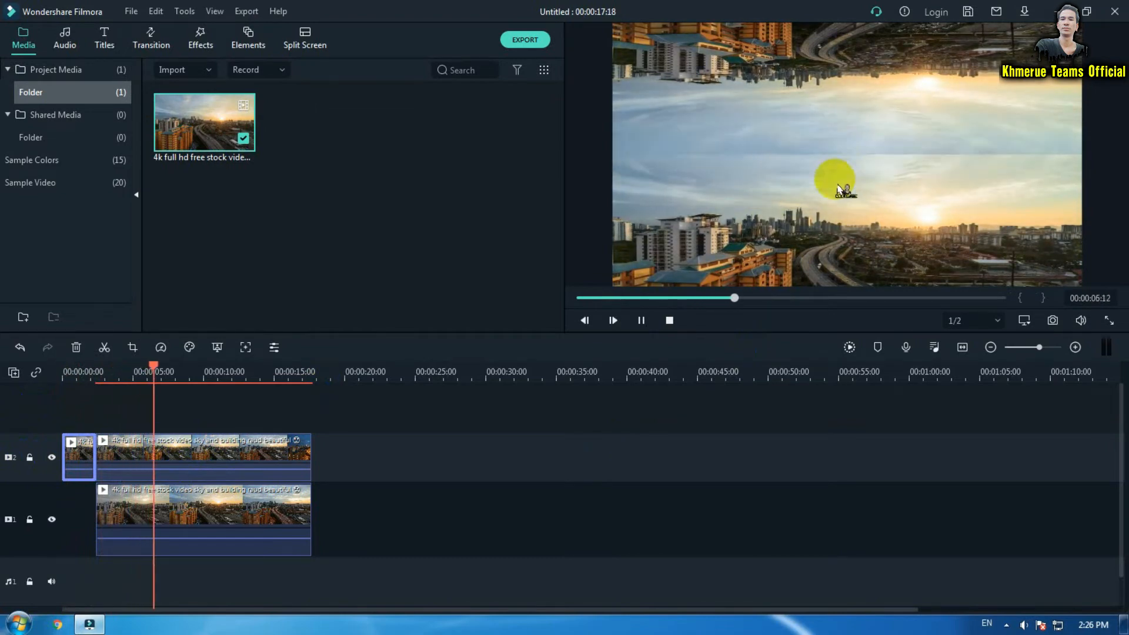
key("space")
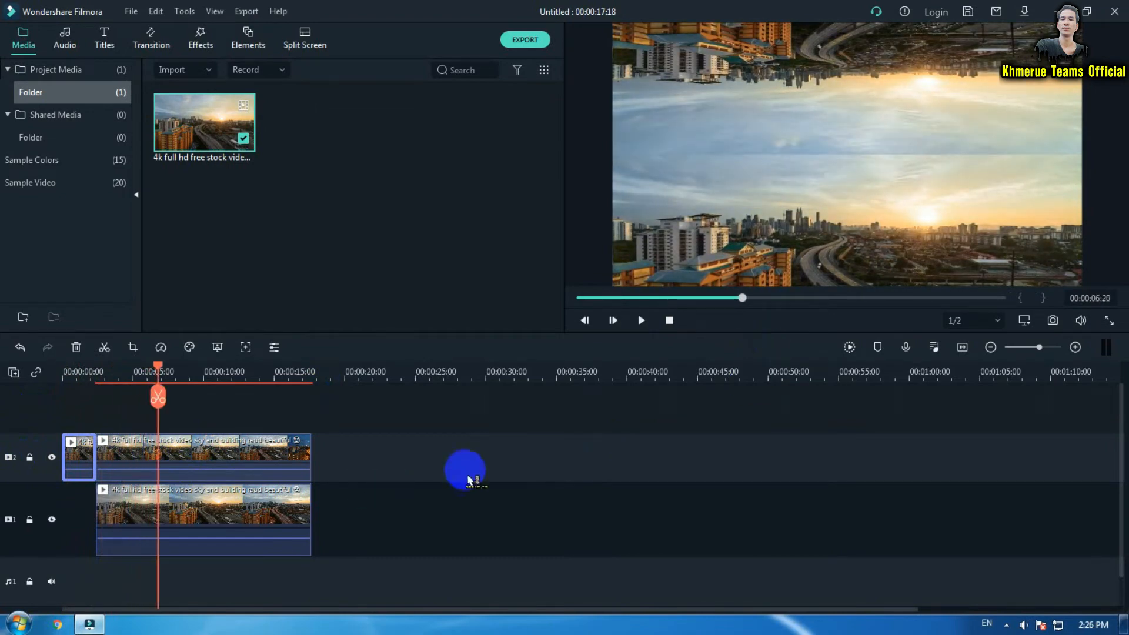
key("Home")
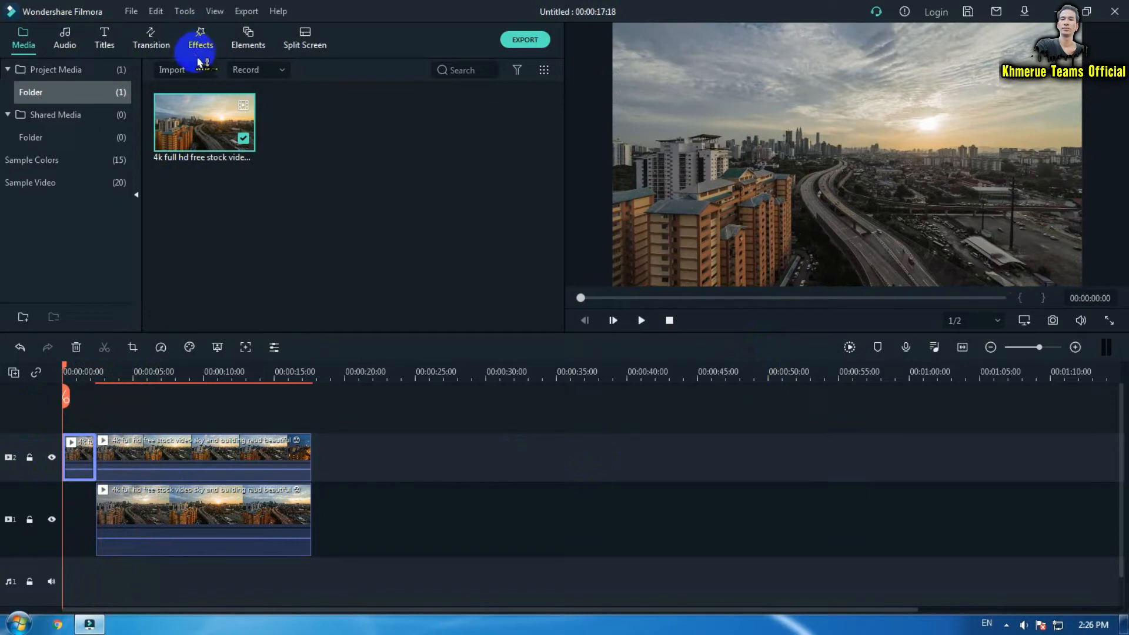
- Add the Chromatic Aberration effect on track 3, shorten it to about two seconds across the cut, and preview it
left_click(202, 40)
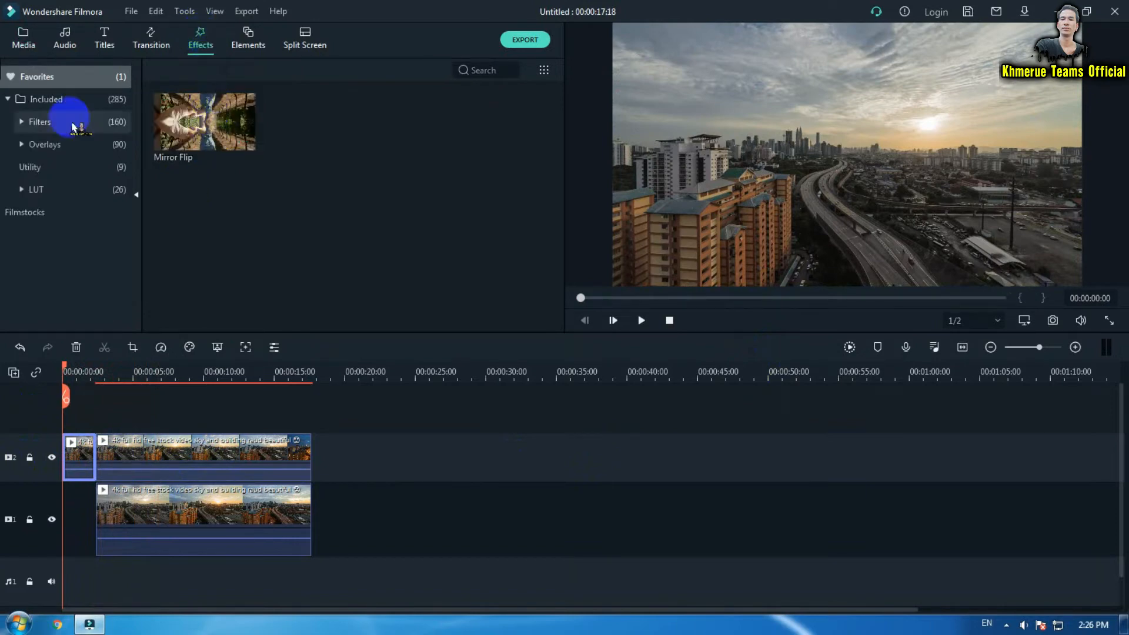
left_click(53, 100)
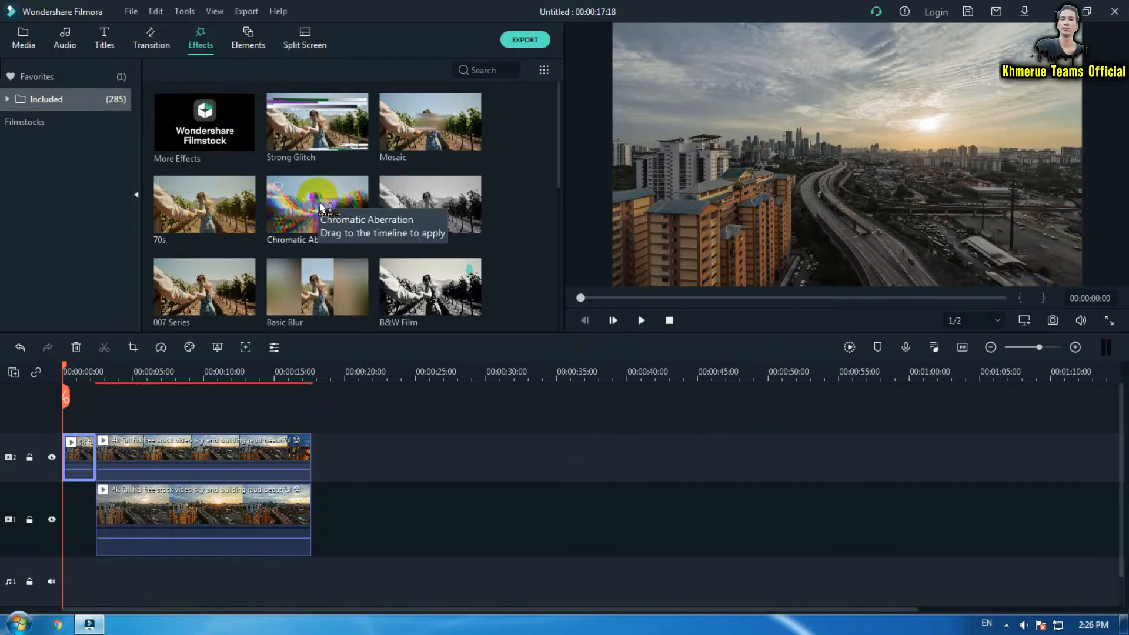
left_click_drag(323, 207, 137, 405)
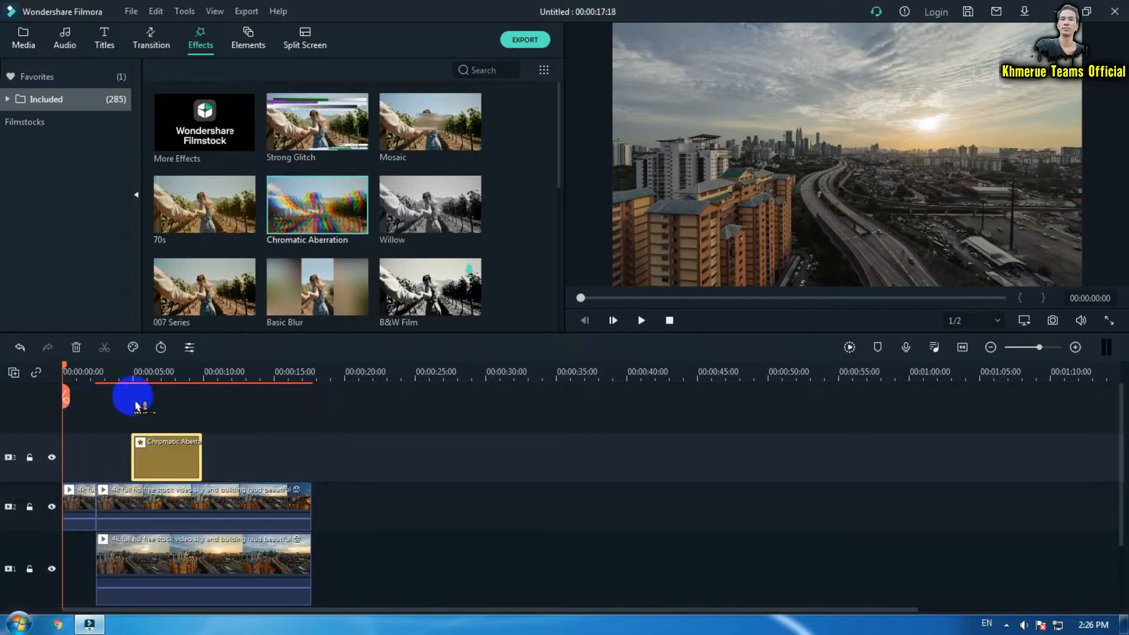
left_click_drag(156, 453, 106, 457)
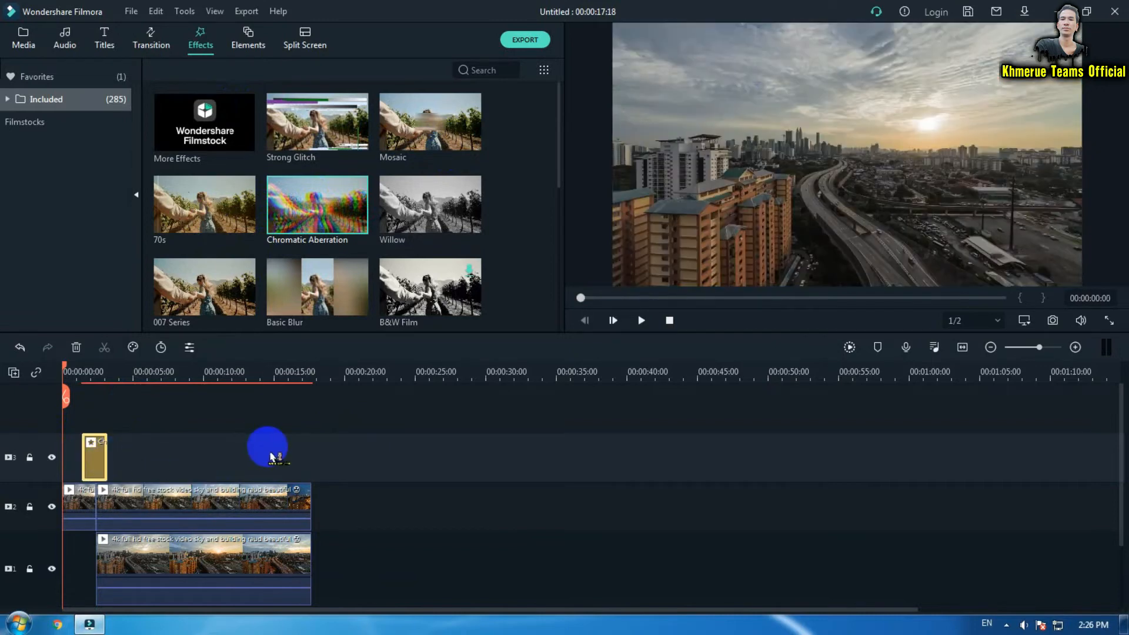
key("space")
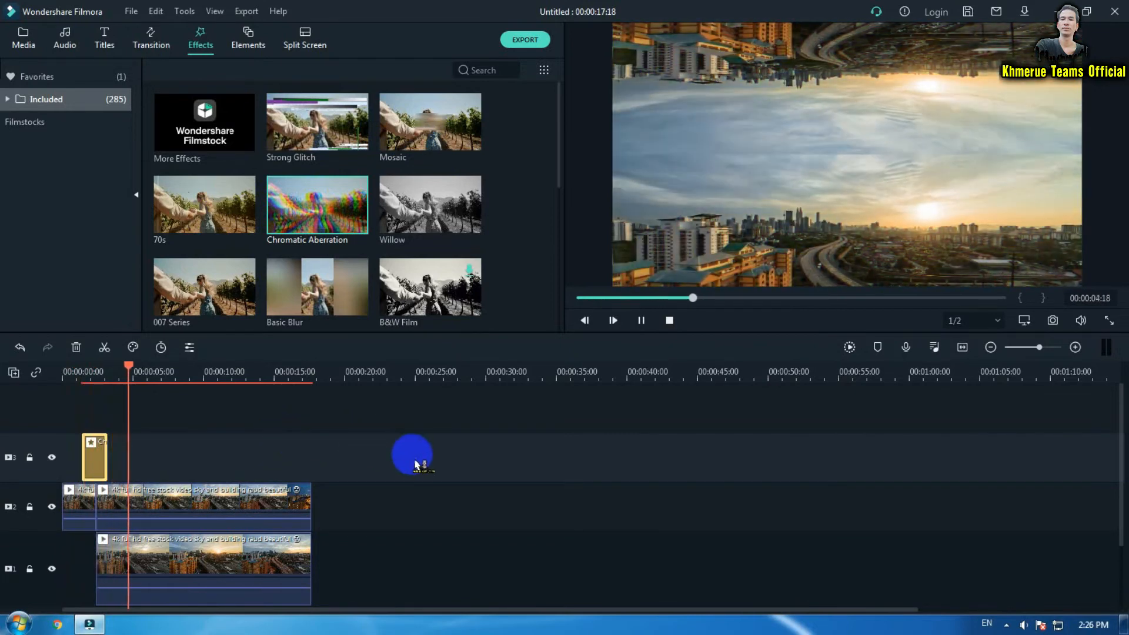
key("space")
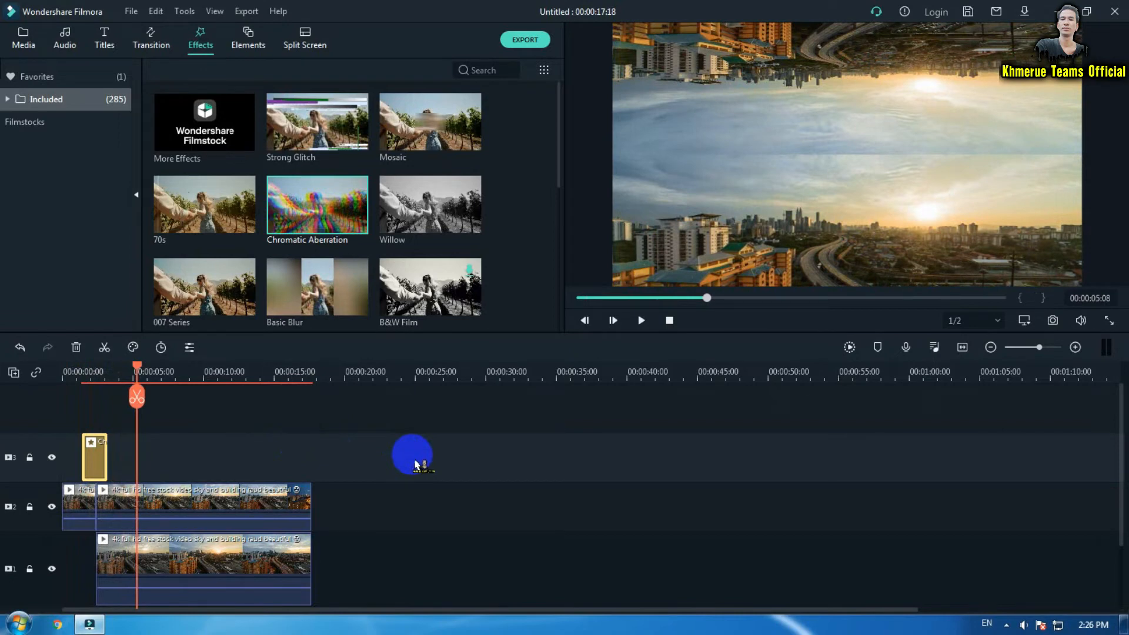
- Select the flipped clip on track 2 and search the included effects for "mas"
left_click(238, 509)
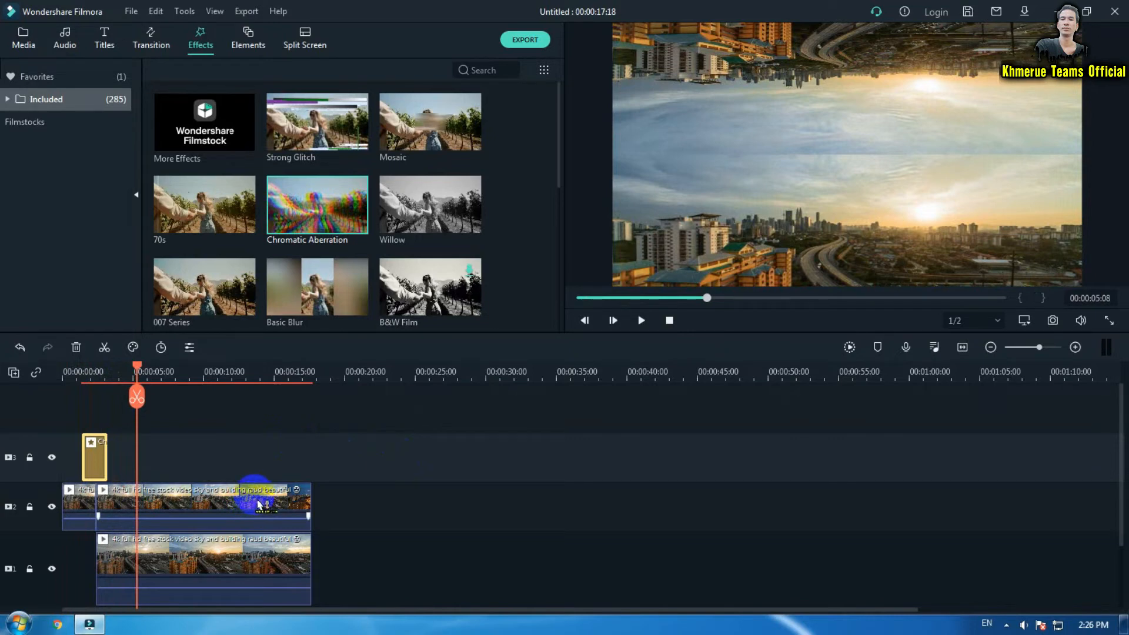
left_click(259, 504)
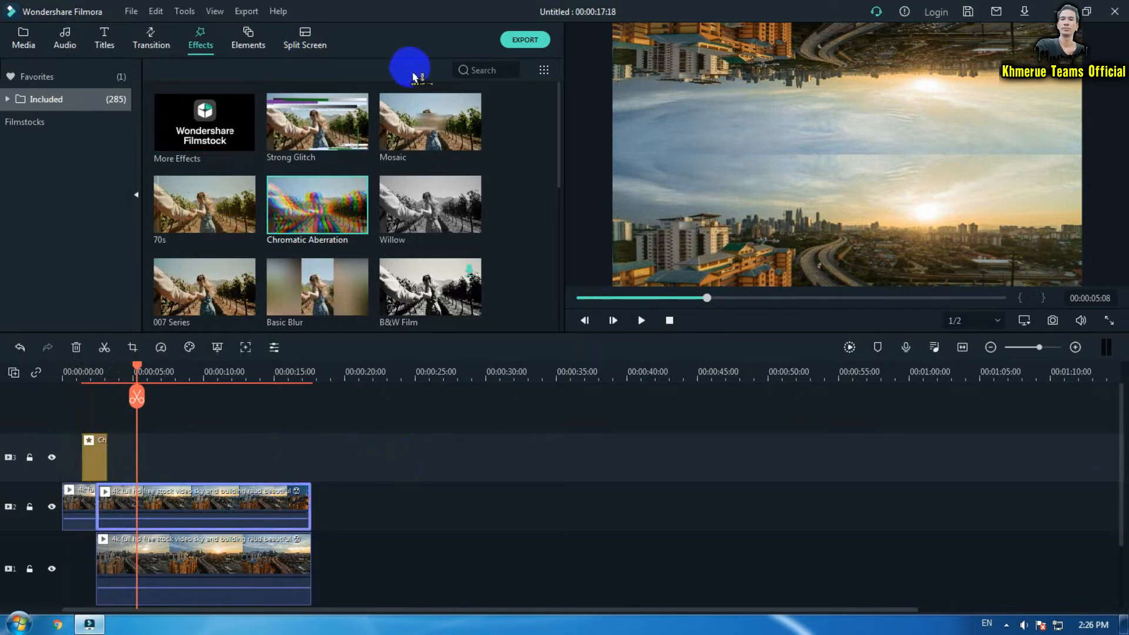
left_click(490, 70)
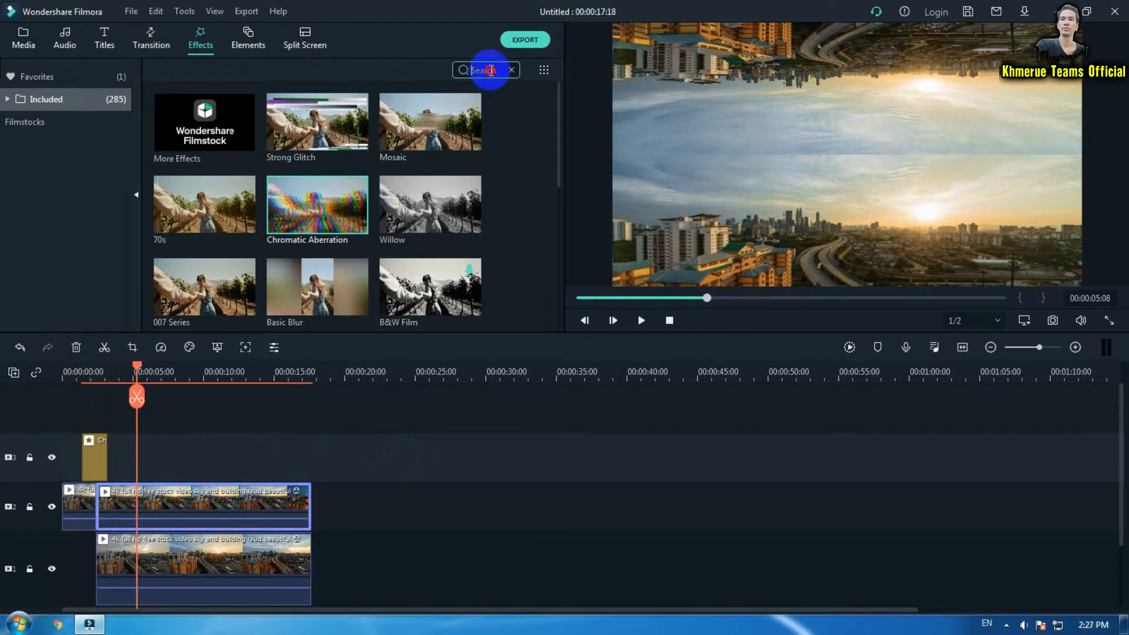
type("mas")
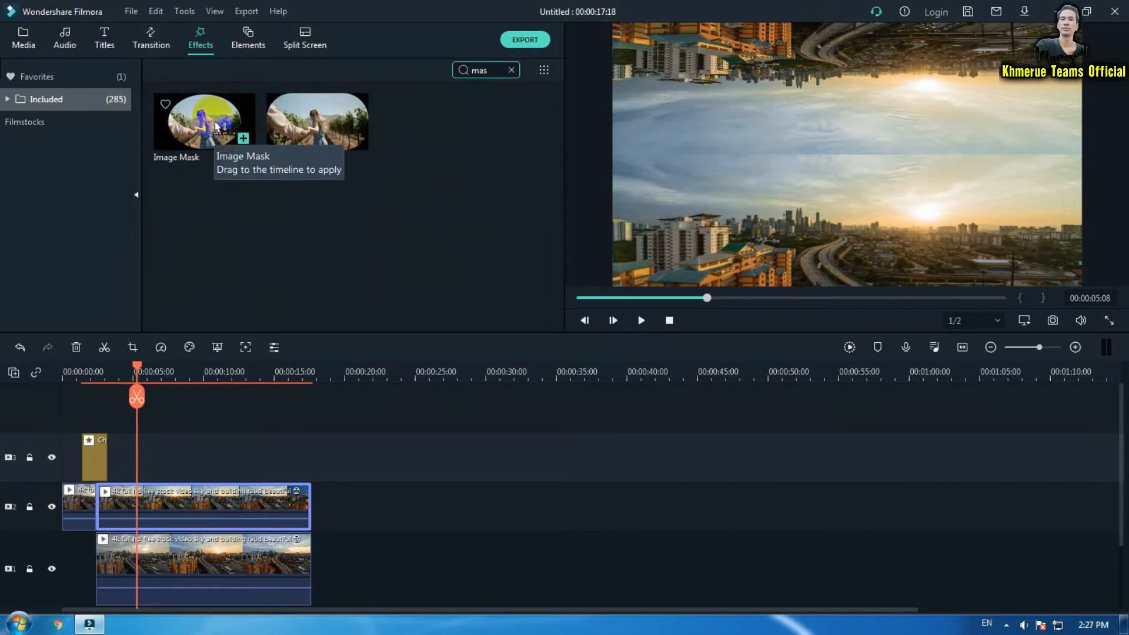
- Try Image Mask on the flipped clip, undo it, and apply Image Mask to the original clip on track 1 instead
left_click_drag(217, 126, 162, 501)
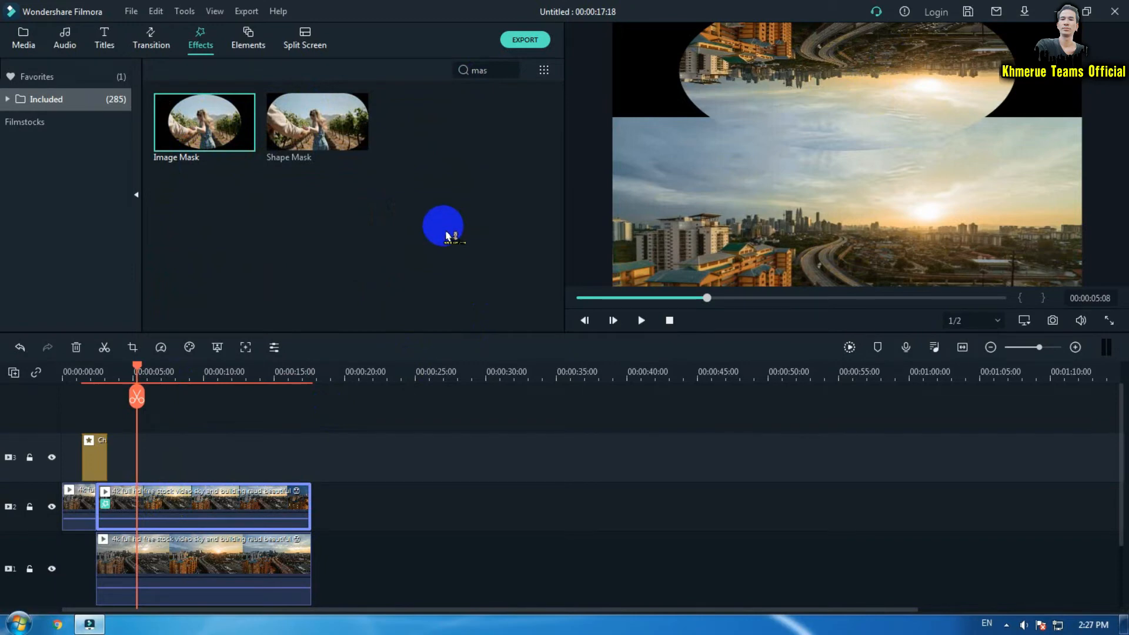
key("ctrl+z")
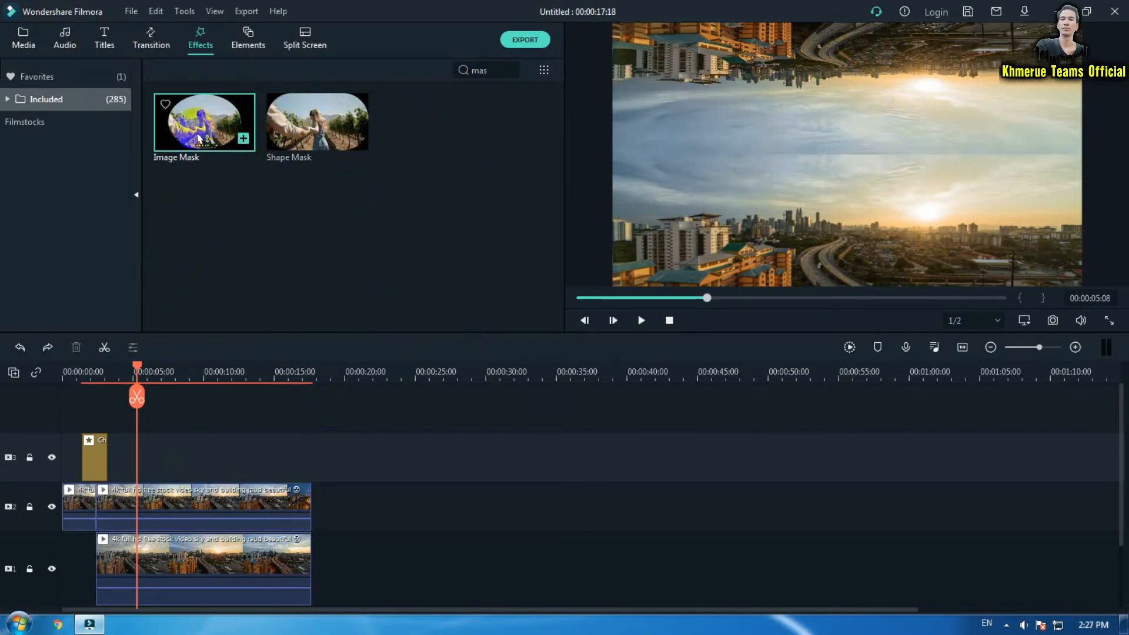
left_click_drag(200, 137, 222, 559)
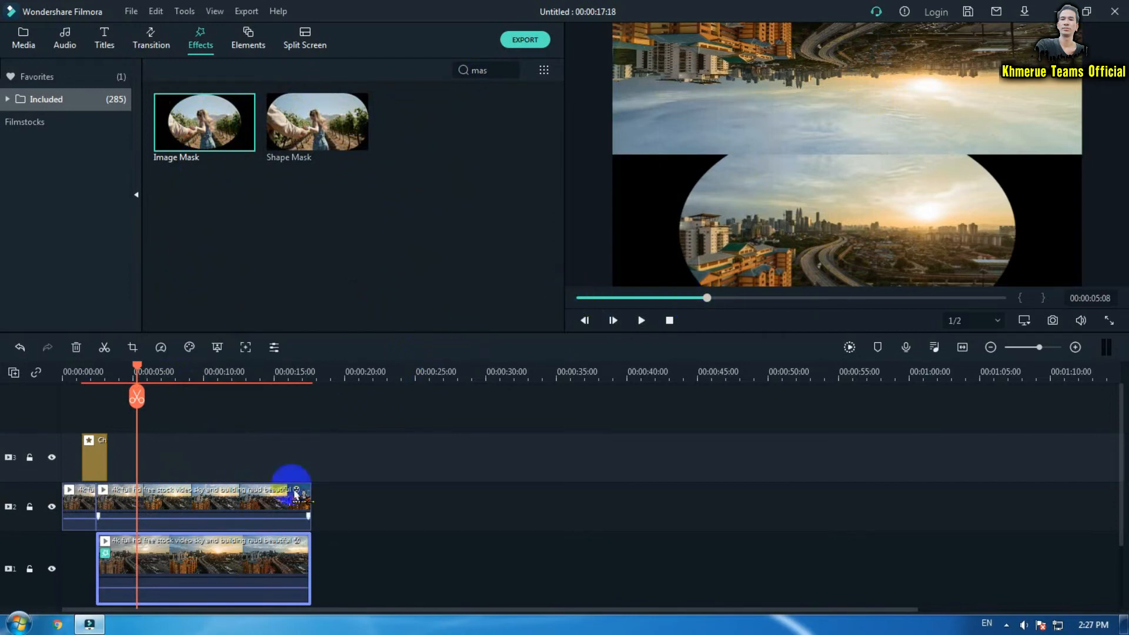
- Open the track 1 clip's video effect settings and choose the full-width rectangular preset mask with the cut-off top edge
double_click(217, 567)
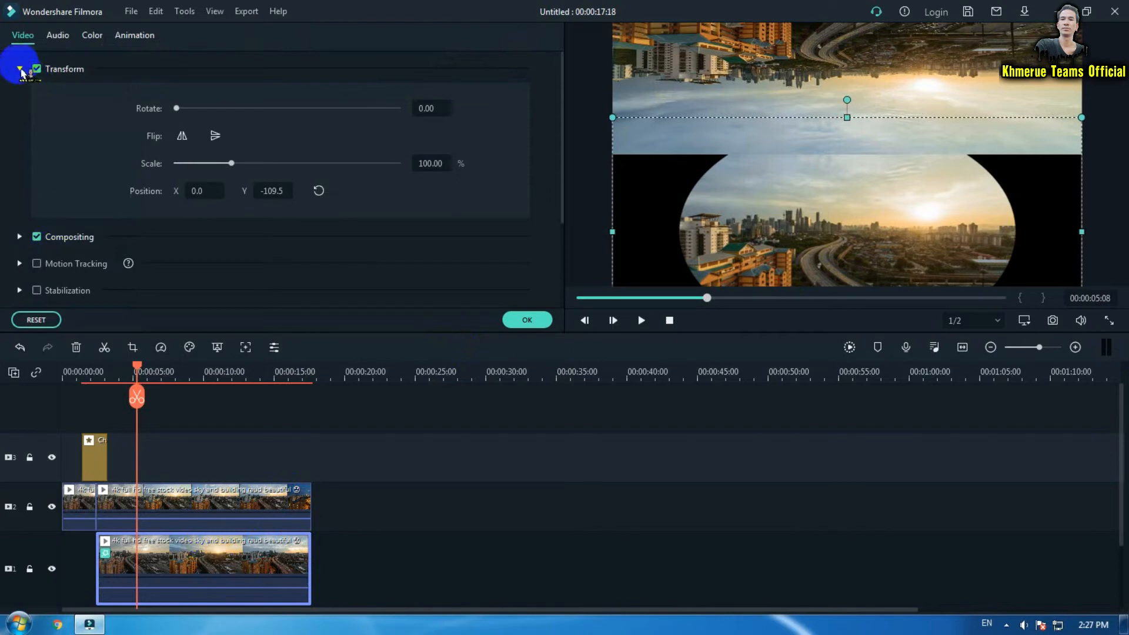
left_click(21, 70)
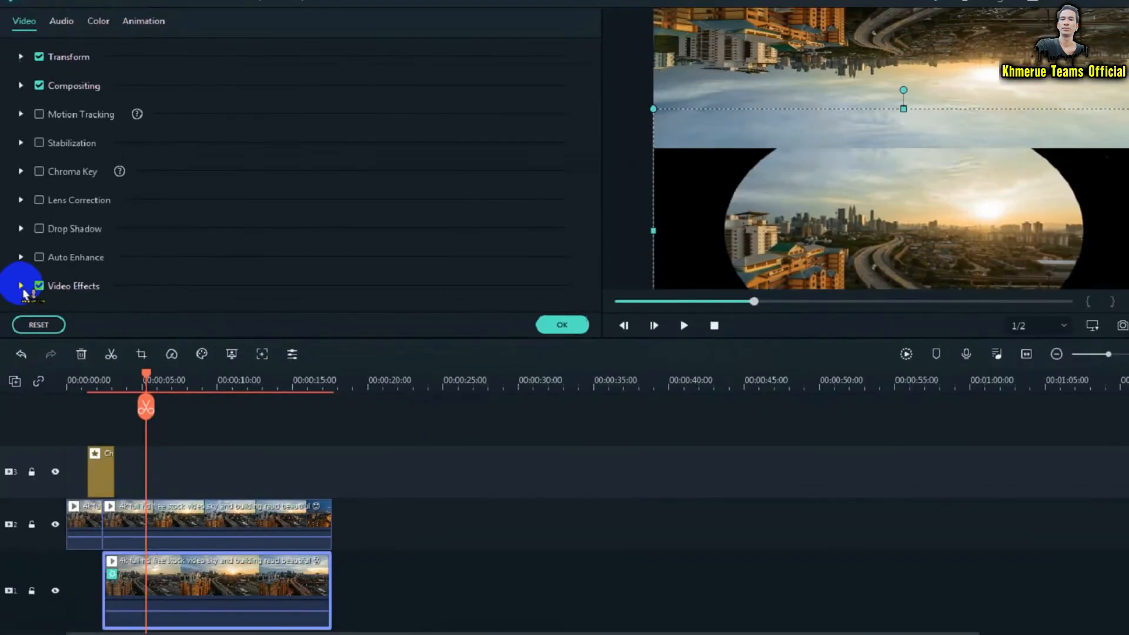
left_click(21, 285)
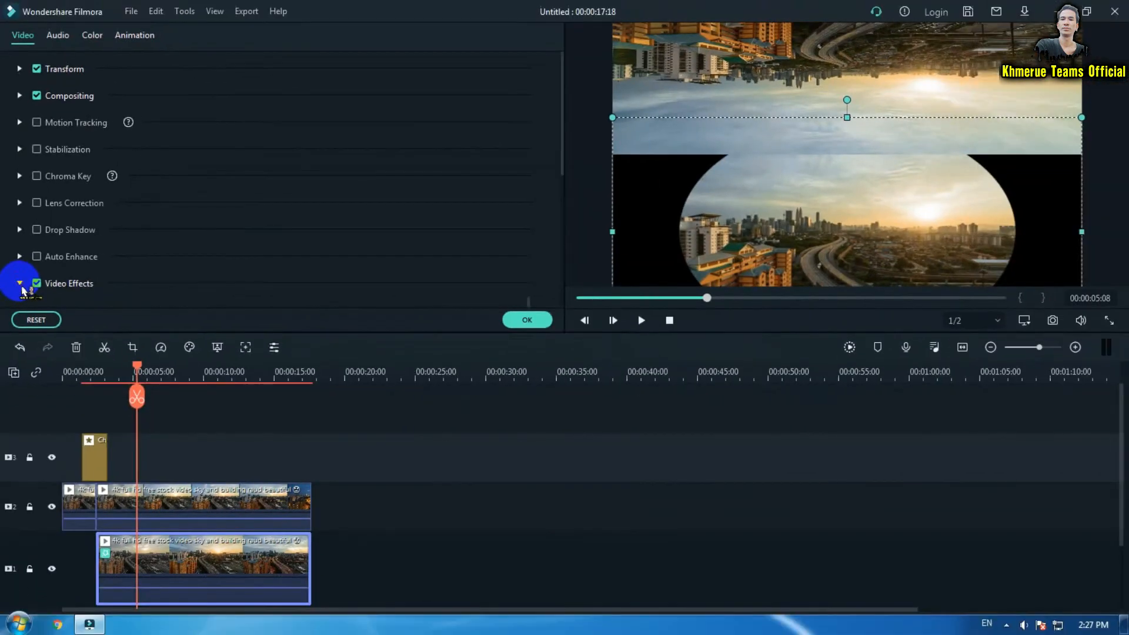
scroll(171, 241, "down", 2)
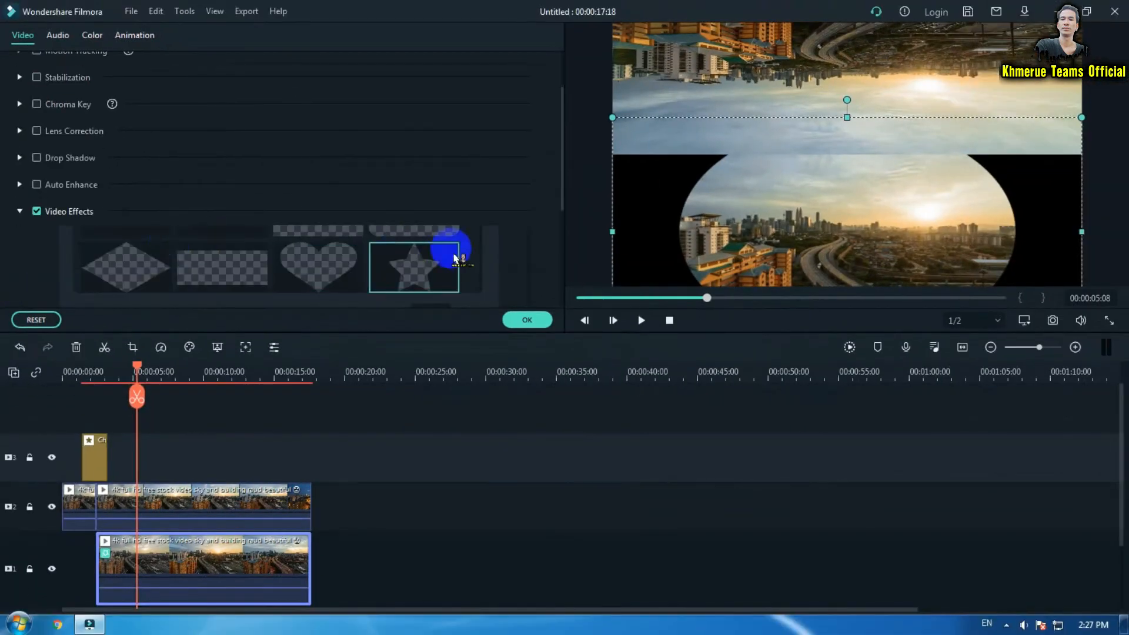
left_click_drag(561, 207, 560, 254)
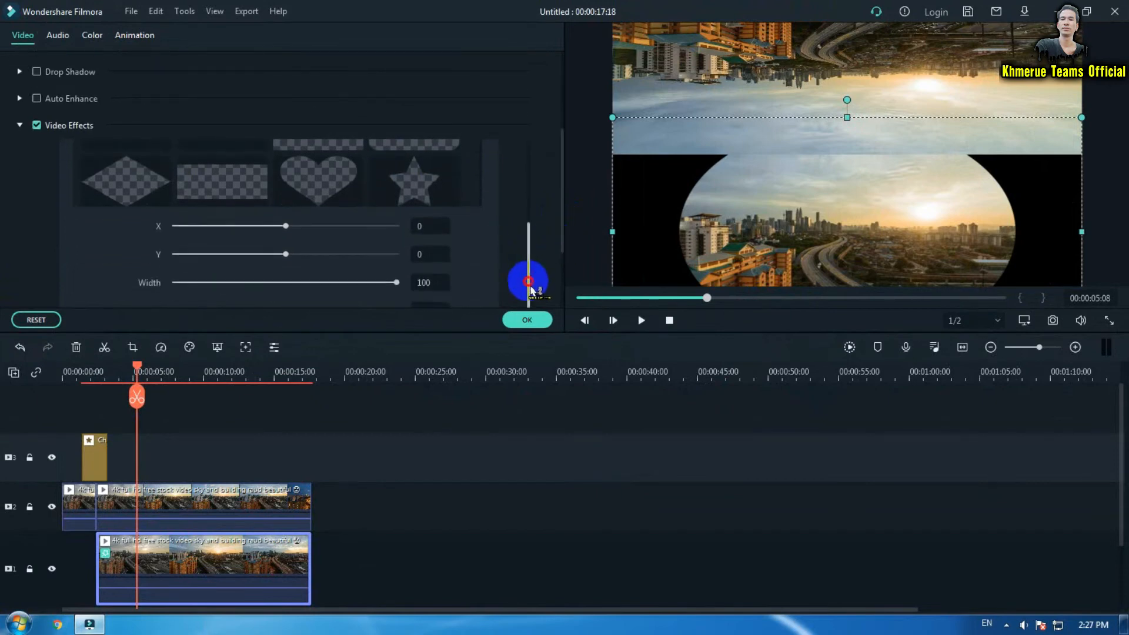
left_click_drag(529, 289, 524, 212)
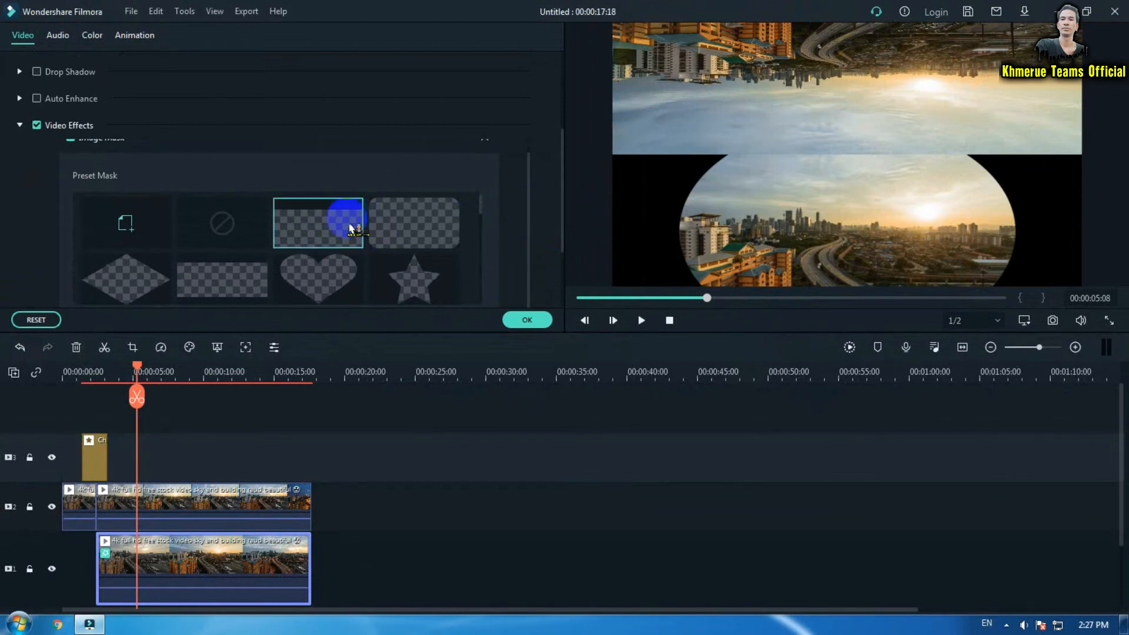
left_click(399, 229)
- Shift the image mask to Y 25, set its Feather to 100, readjust Y to 45, and confirm the clip's settings
left_click_drag(560, 222, 559, 264)
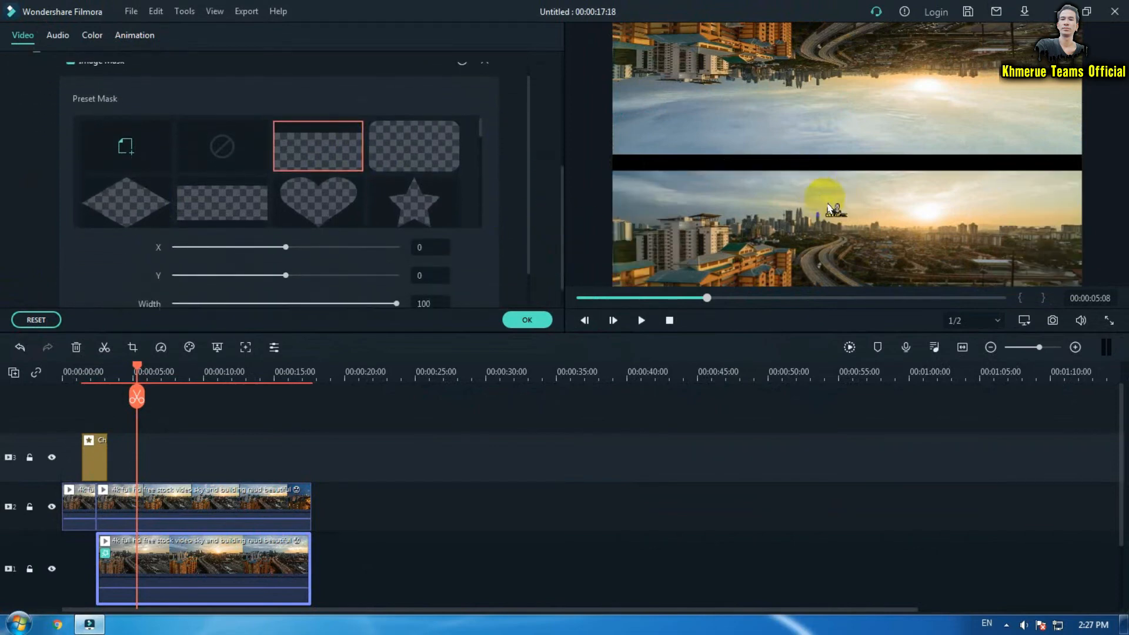
scroll(526, 259, "down", 1)
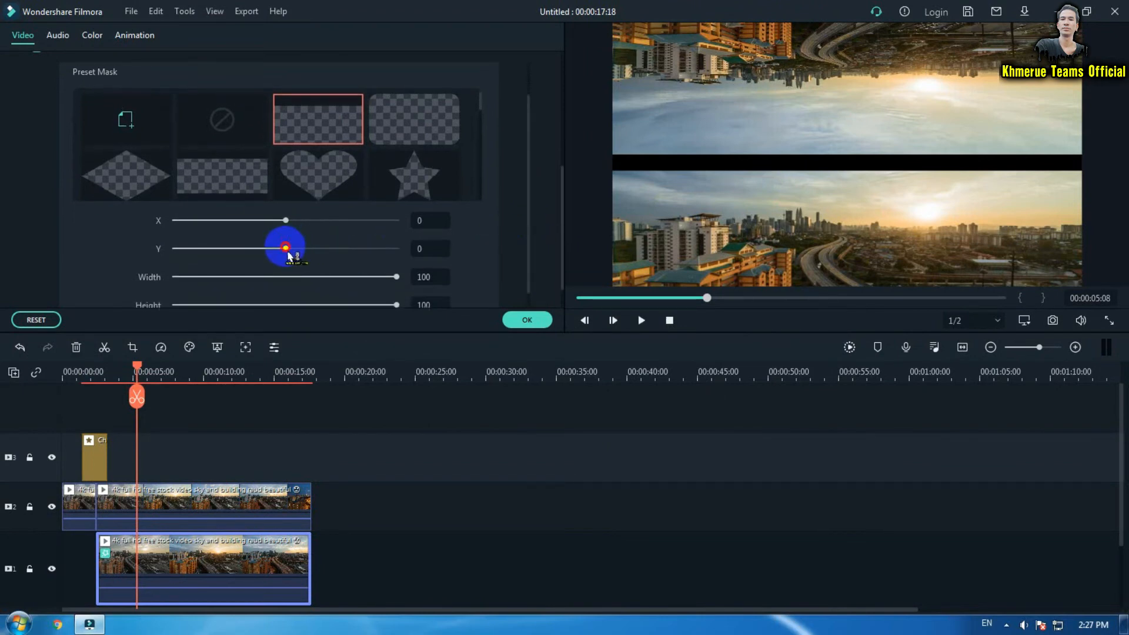
left_click_drag(288, 253, 290, 254)
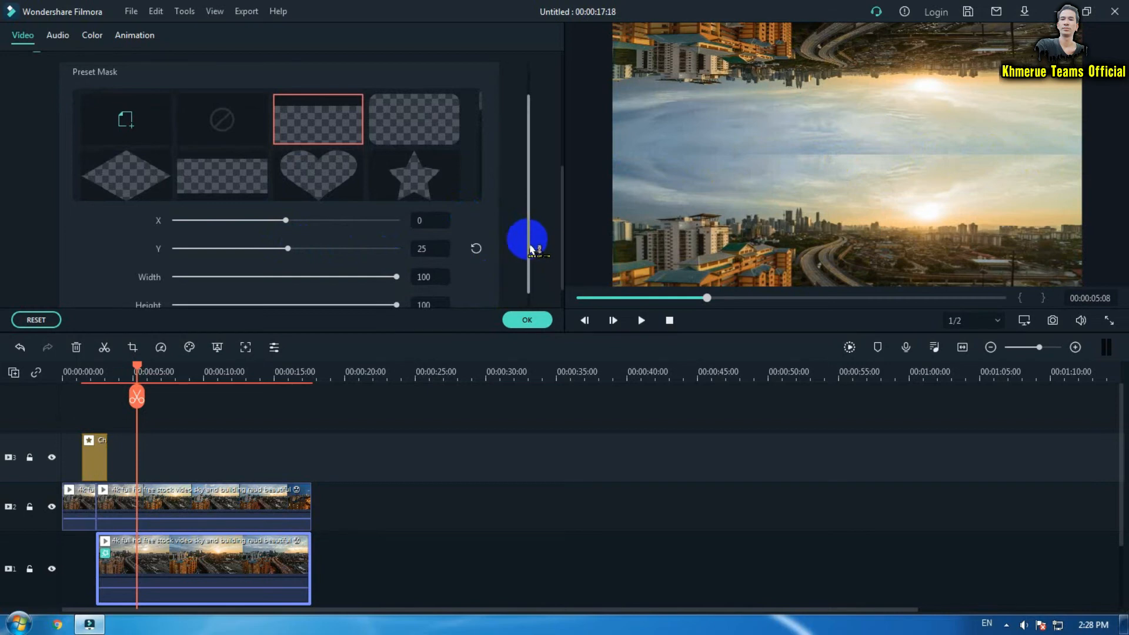
left_click_drag(529, 247, 531, 303)
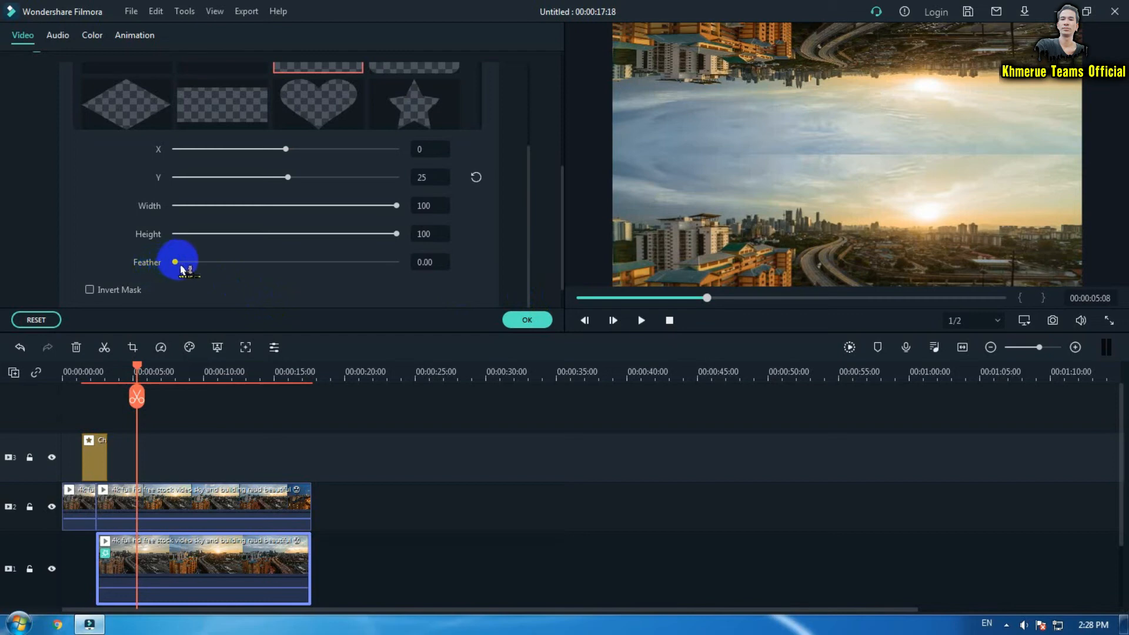
left_click_drag(175, 261, 447, 264)
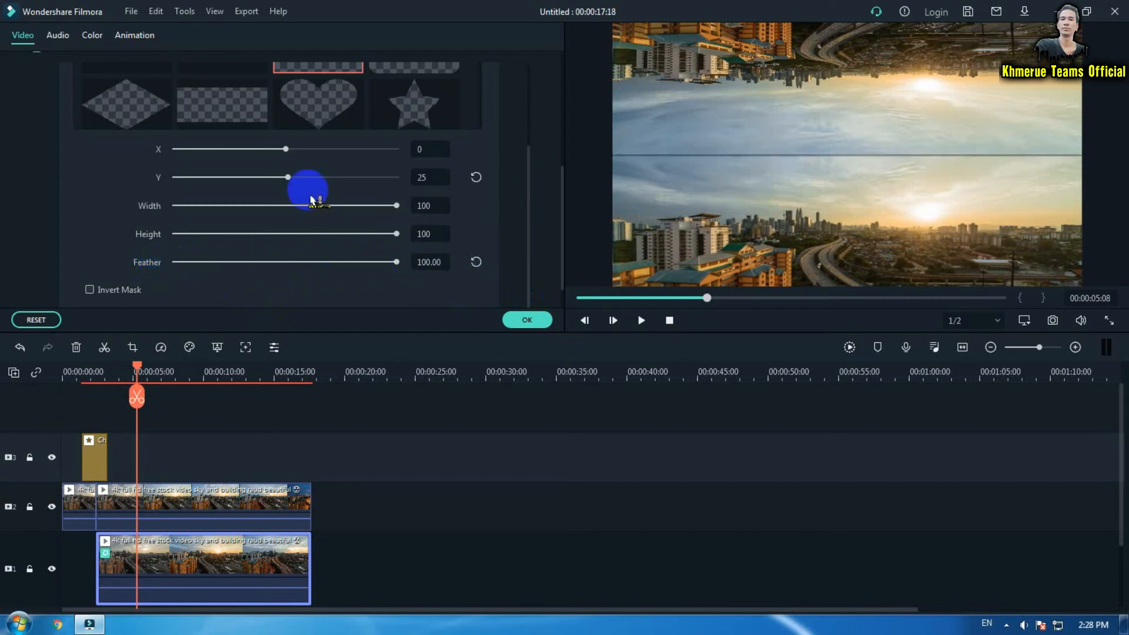
left_click_drag(288, 181, 290, 183)
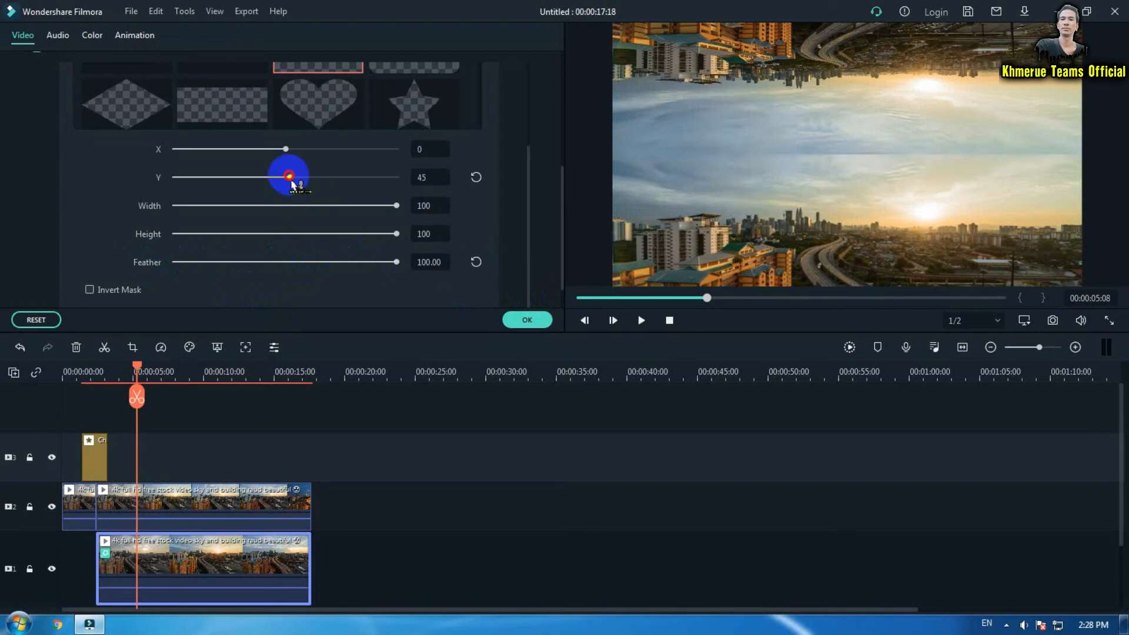
left_click(527, 320)
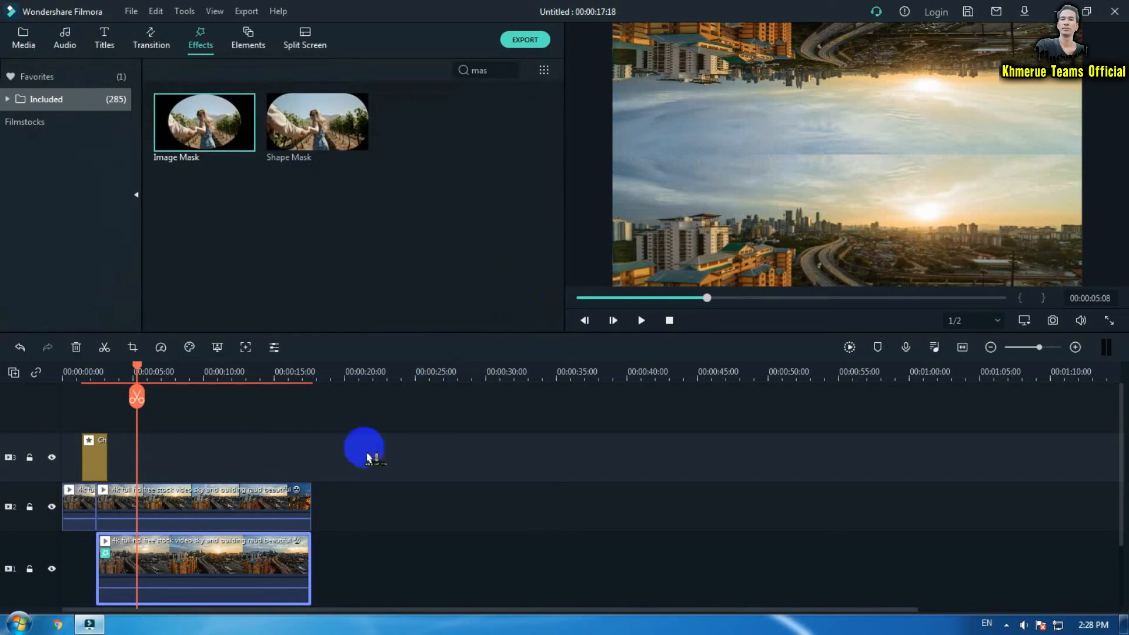
- Check the flipped clip's video settings and apply the Image Mask effect to that clip on track 2
double_click(231, 506)
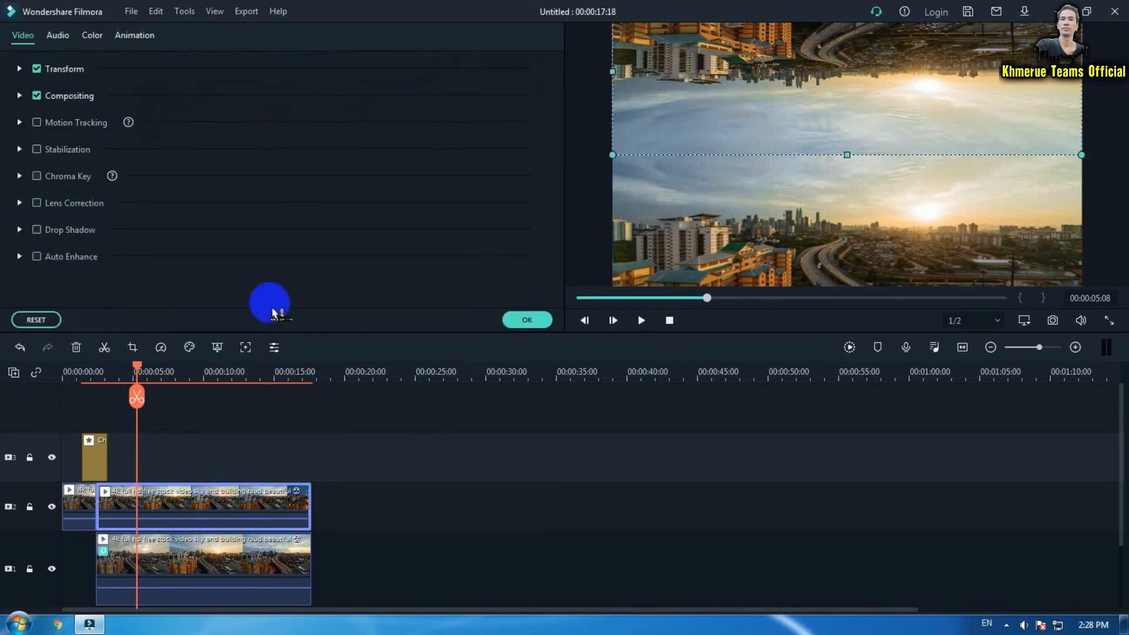
left_click(527, 320)
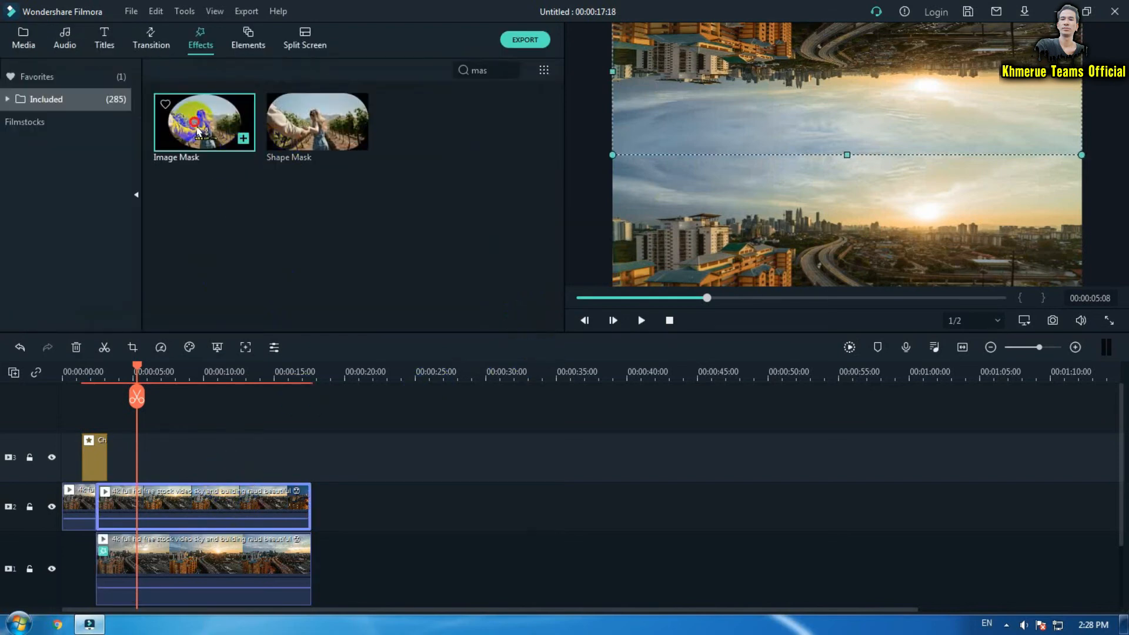
left_click_drag(198, 130, 184, 507)
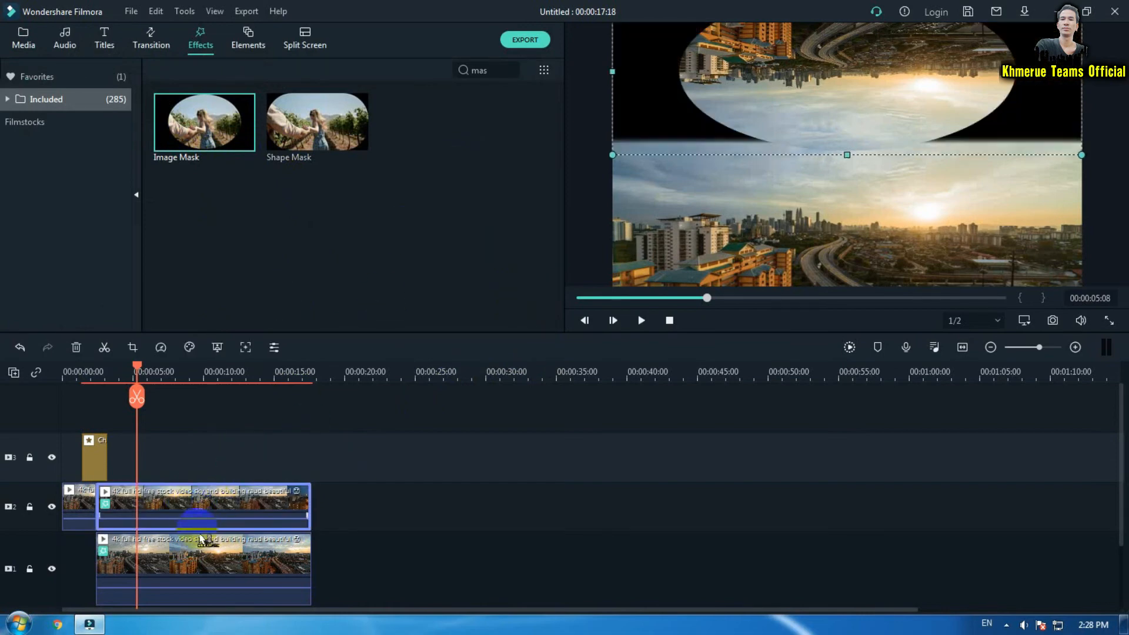
- Set the flipped clip's Image Mask to the full-width rectangular preset with the cut-off top edge
double_click(202, 512)
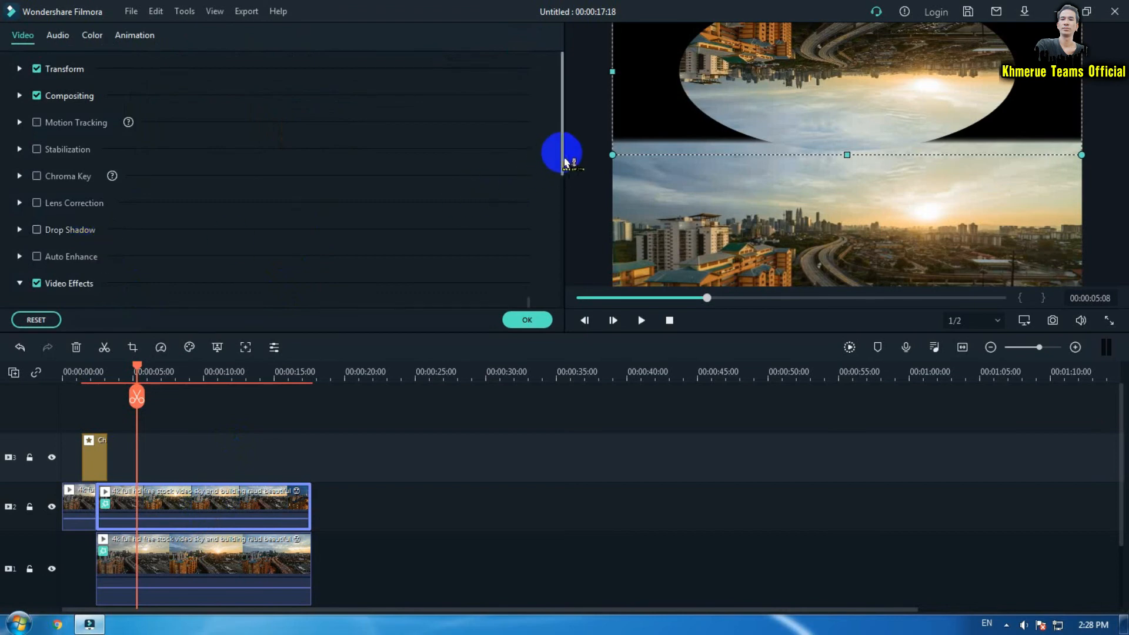
left_click_drag(564, 162, 550, 235)
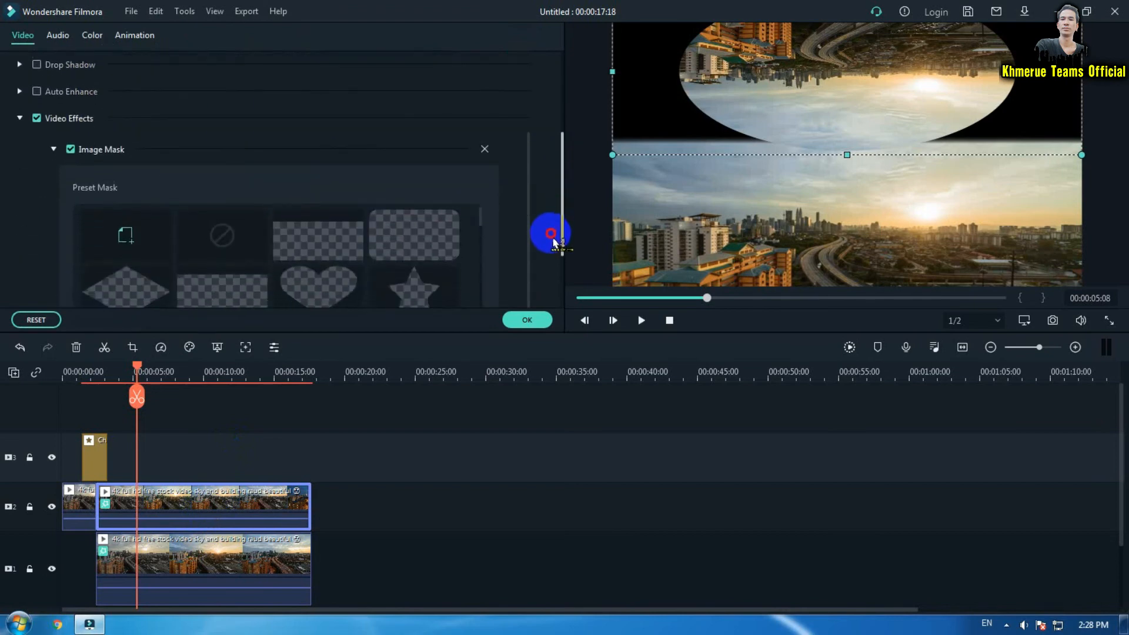
left_click(328, 240)
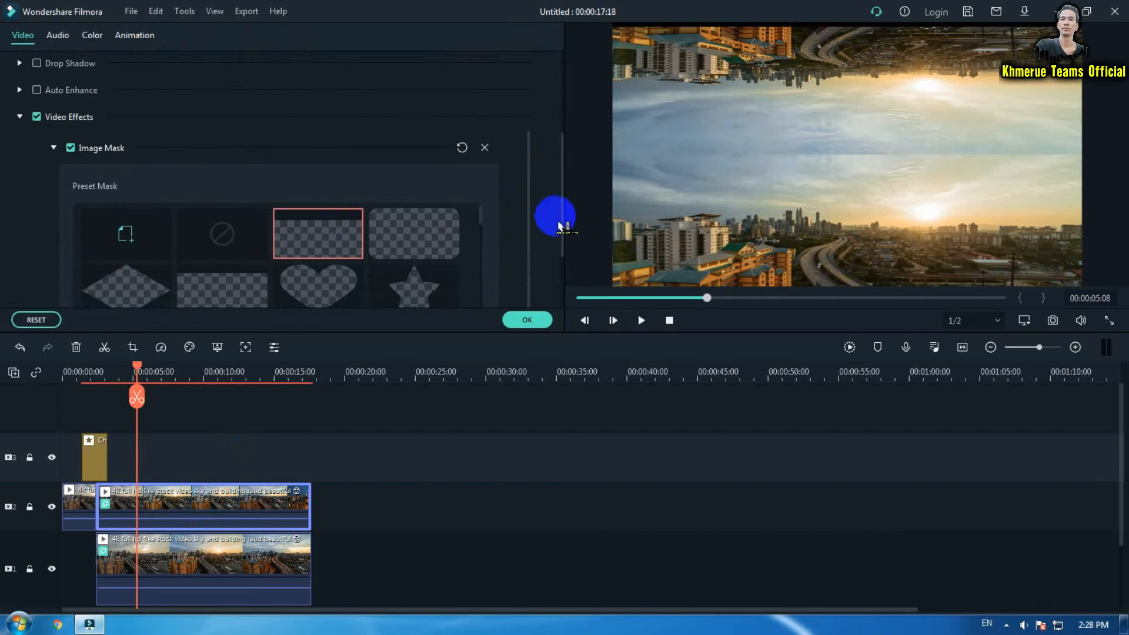
- Set the flipped clip's mask Y to 6, try the full-width band preset, return to the cut-off-top rectangle, and confirm the settings
left_click_drag(565, 224, 549, 272)
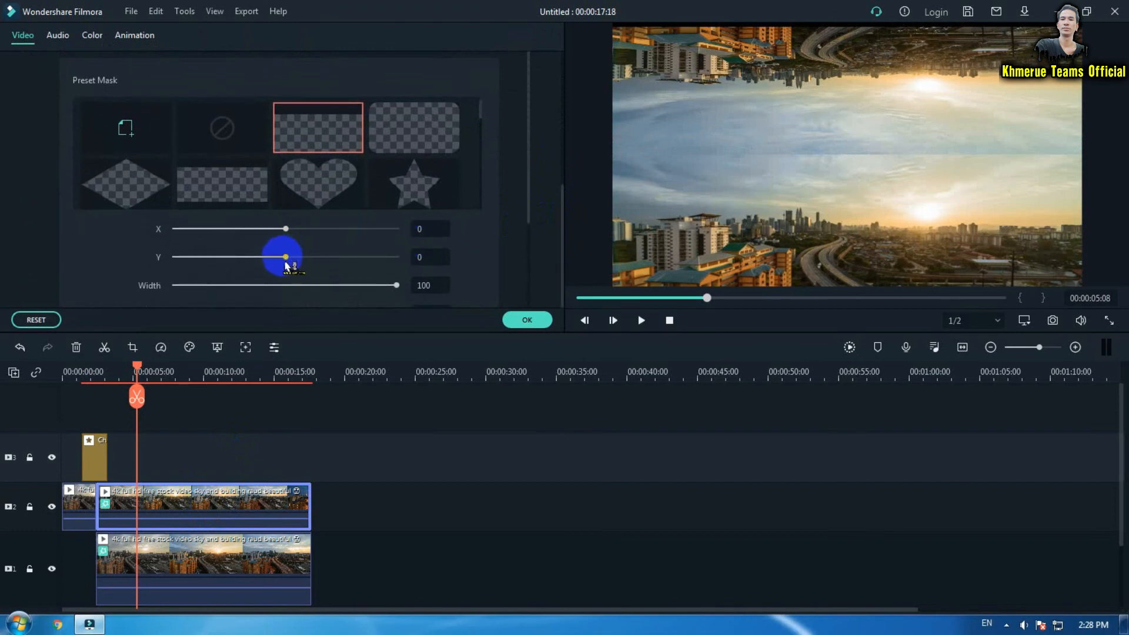
left_click_drag(286, 261, 287, 263)
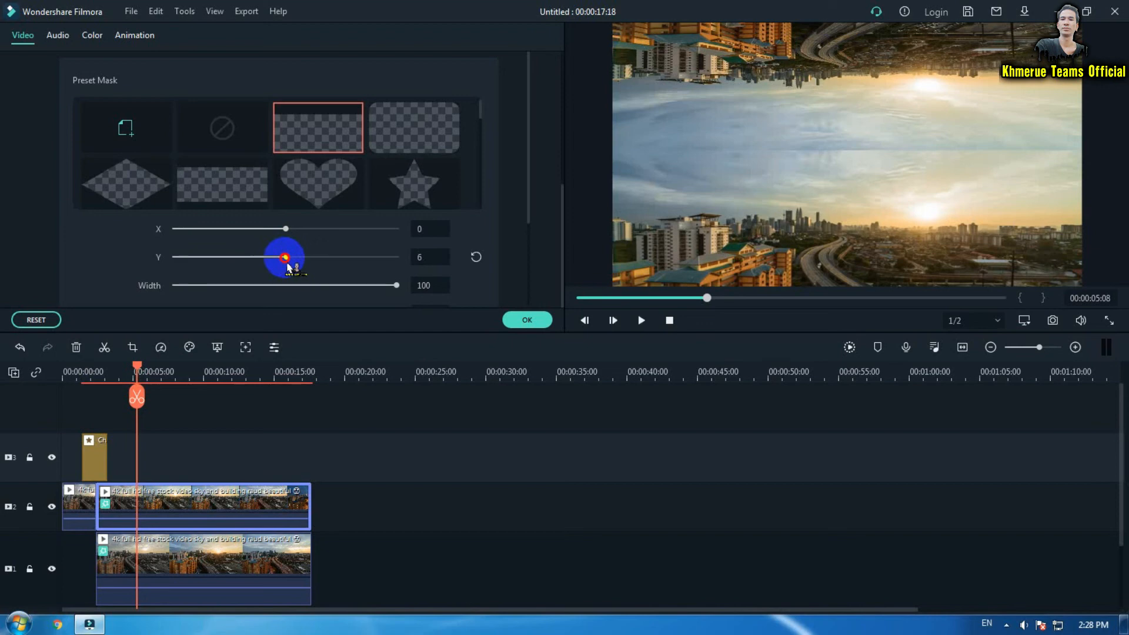
left_click(241, 186)
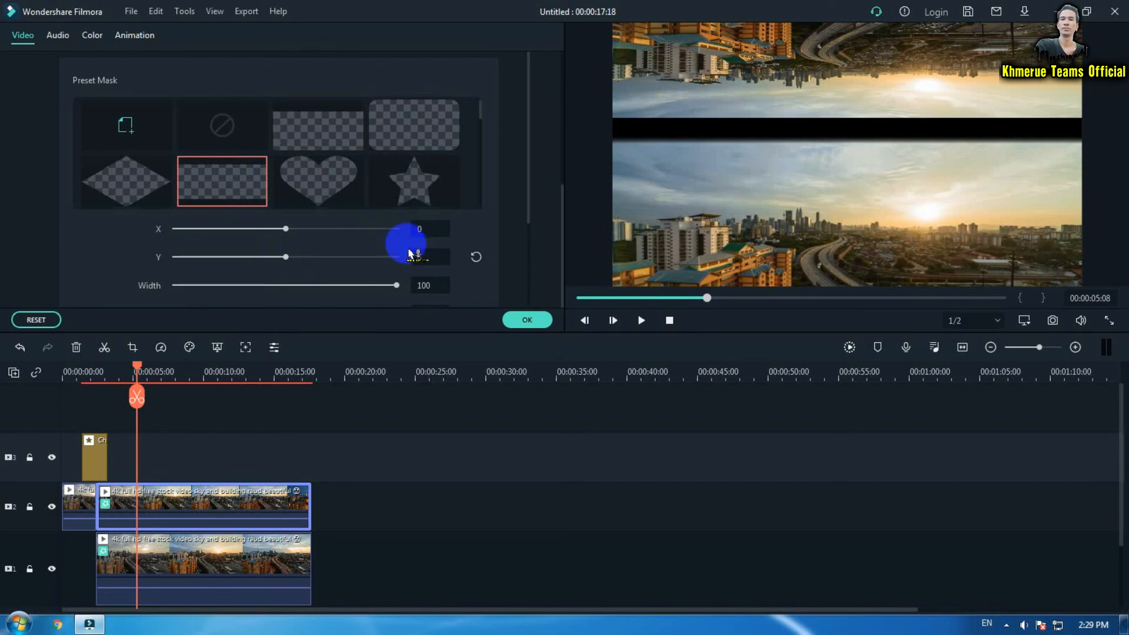
left_click(315, 147)
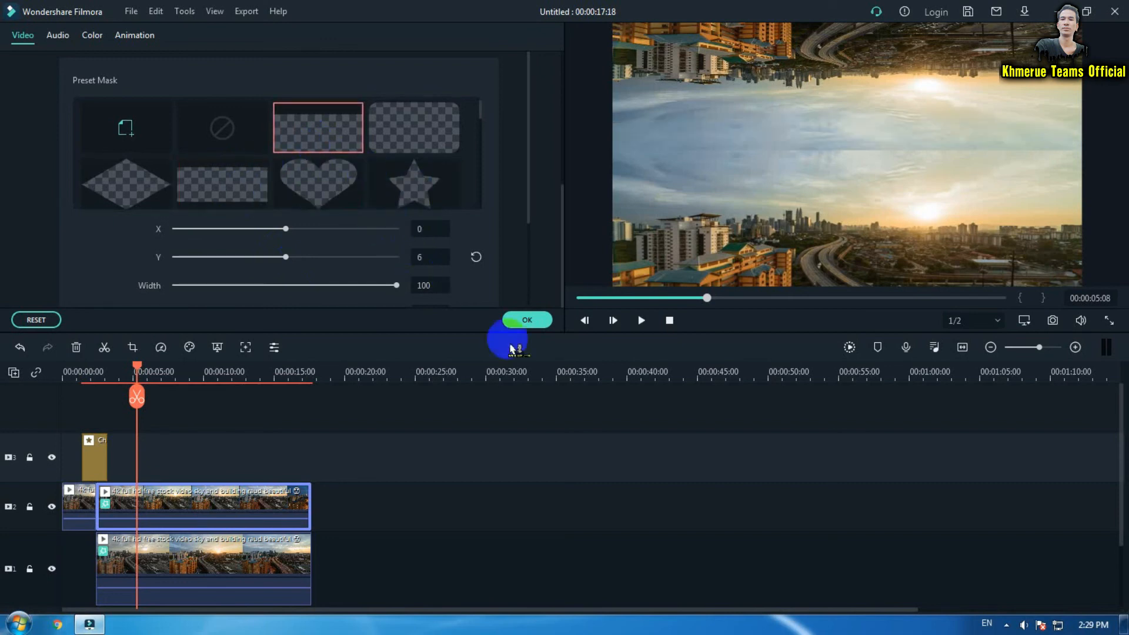
left_click(525, 319)
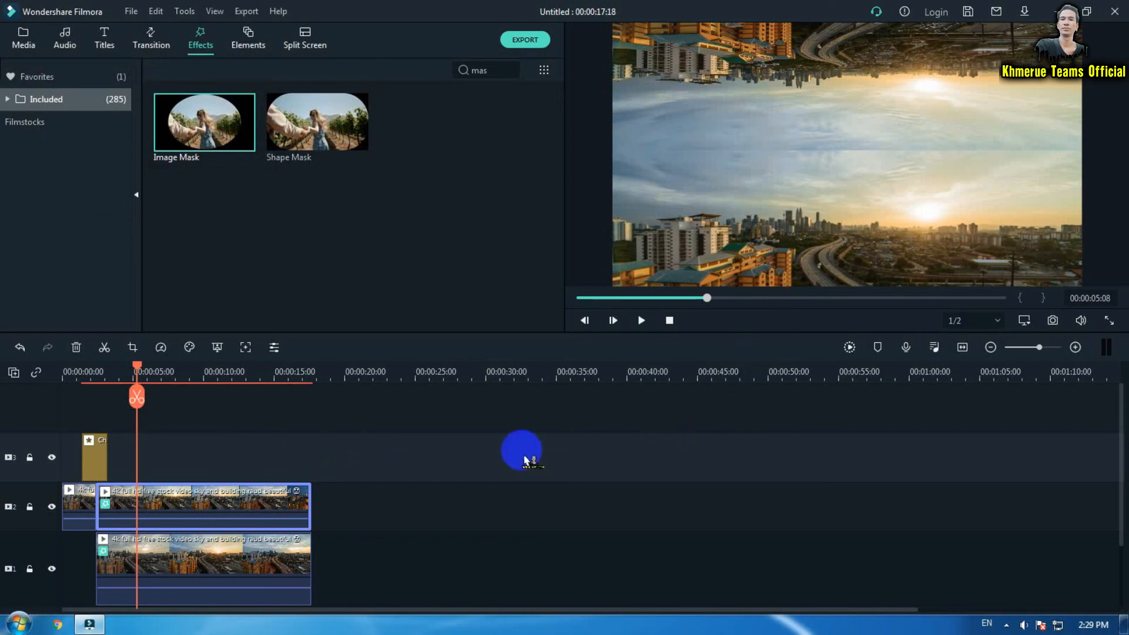
- Play the whole sequence from the beginning to preview the intro, chromatic aberration transition and mirrored city
key("Home")
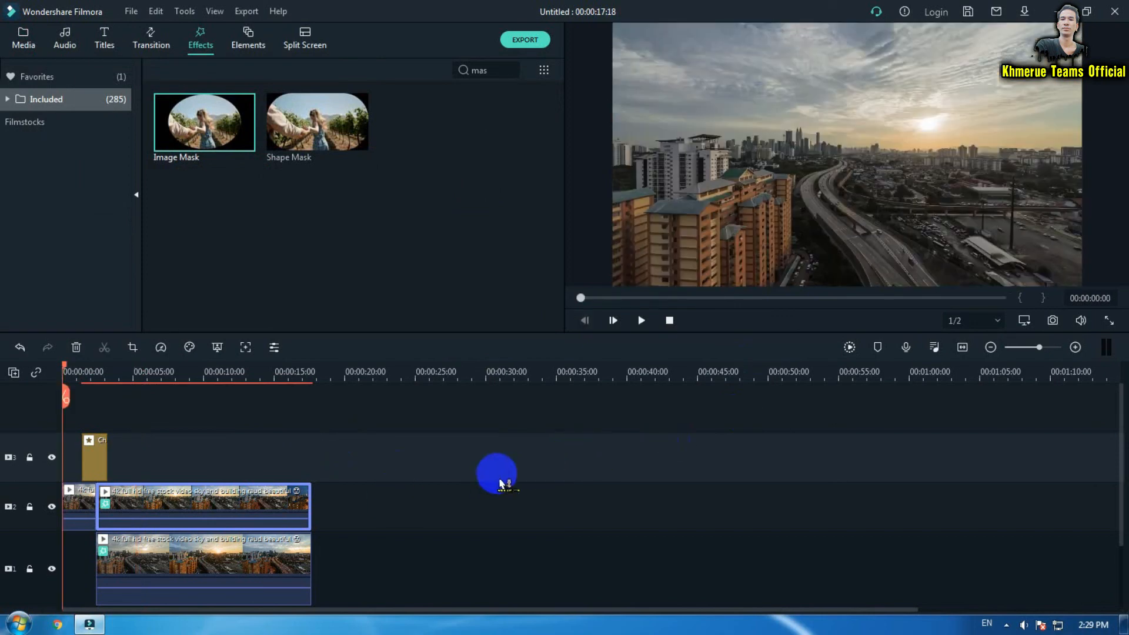
key("space")
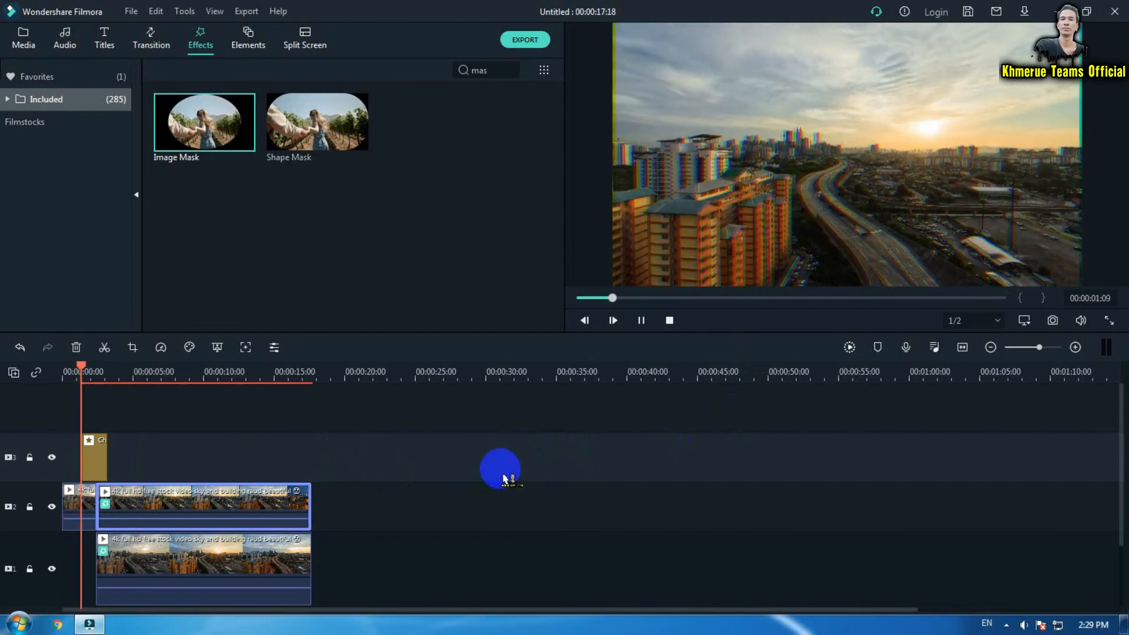